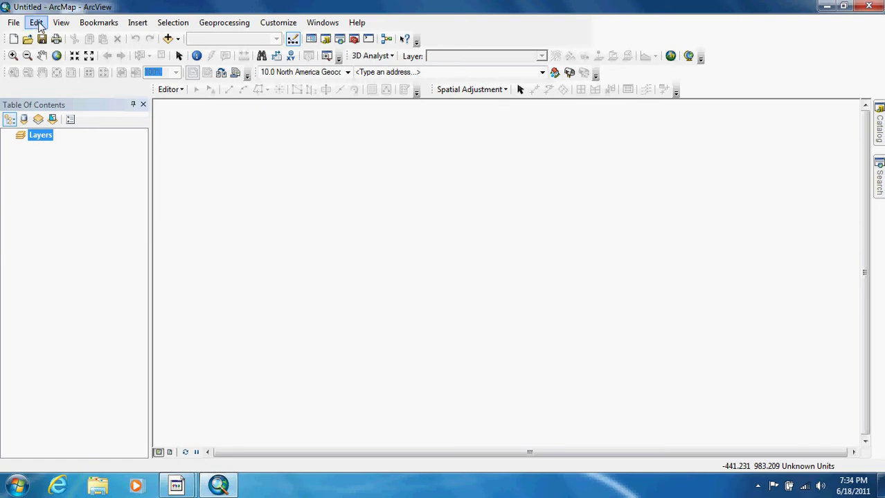
# - Open the Tutorial11-5 map document from the Maps folder
pyautogui.click(27, 39)
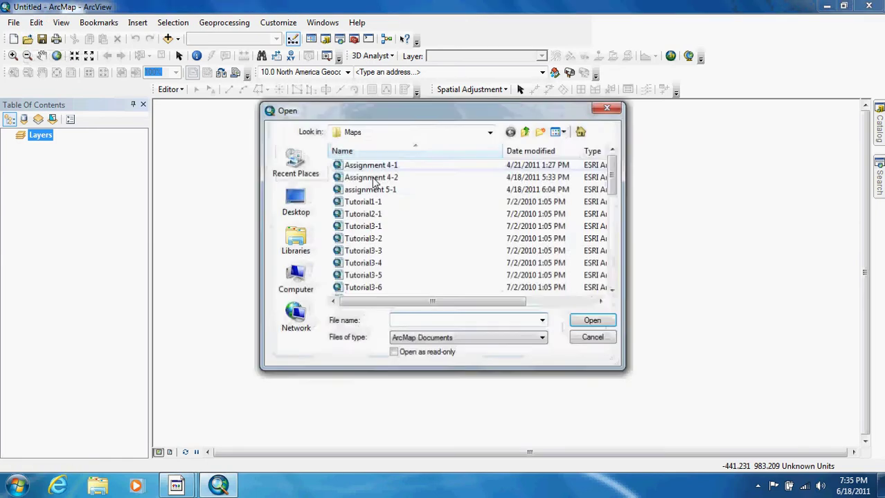
pyautogui.moveTo(613, 175); pyautogui.dragTo(613, 267)
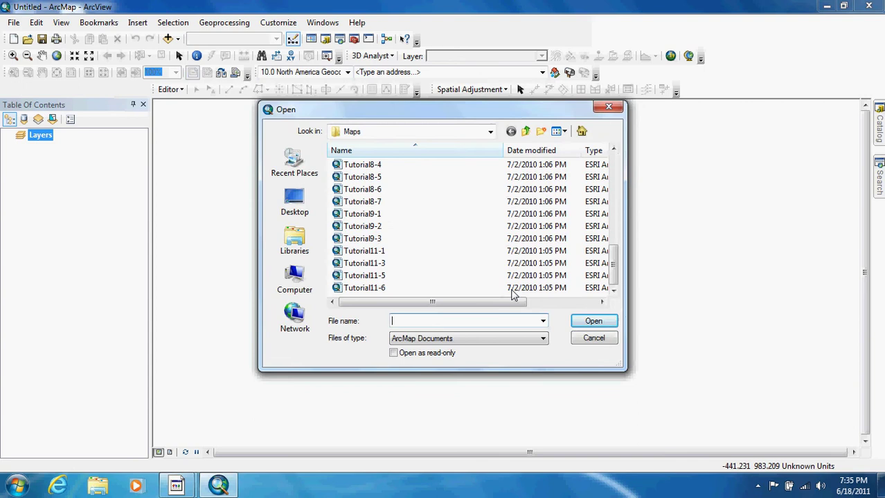
pyautogui.doubleClick(348, 276)
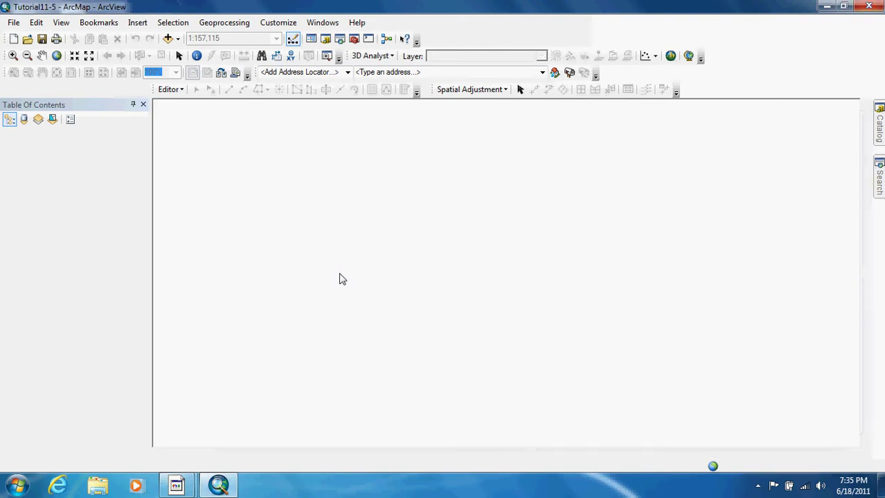
# - In the geoprocessing environment settings, specify a raster analysis cell size of 50
pyautogui.click(204, 24)
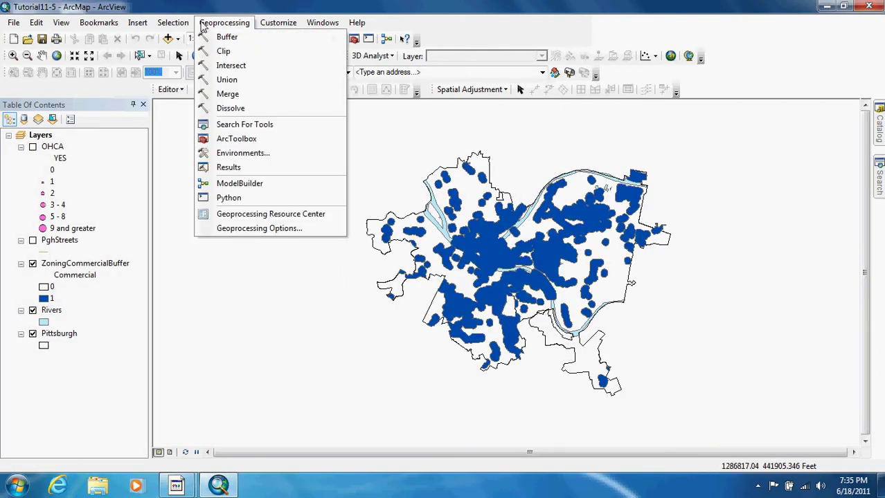
pyautogui.click(250, 154)
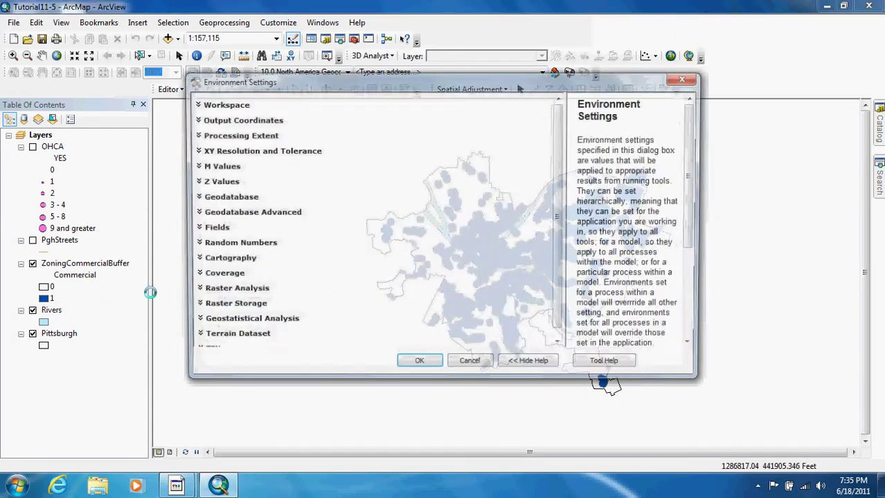
pyautogui.click(236, 295)
pyautogui.click(322, 314)
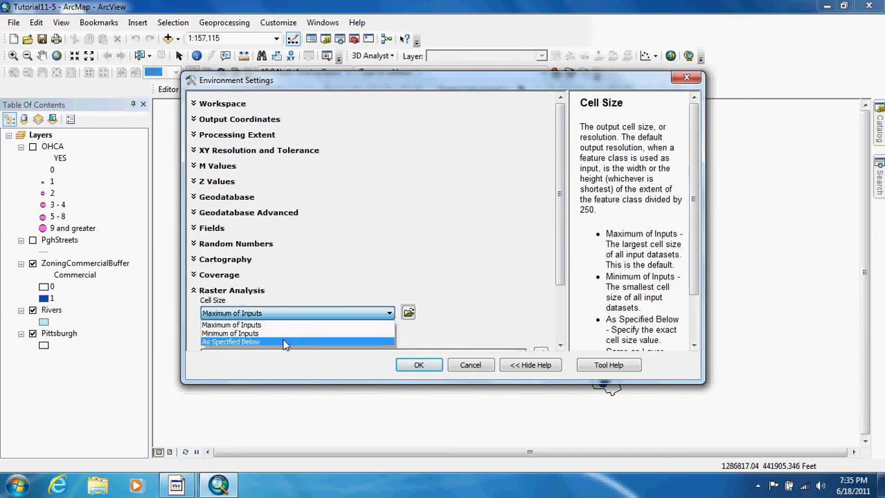
pyautogui.click(284, 342)
pyautogui.write('50')
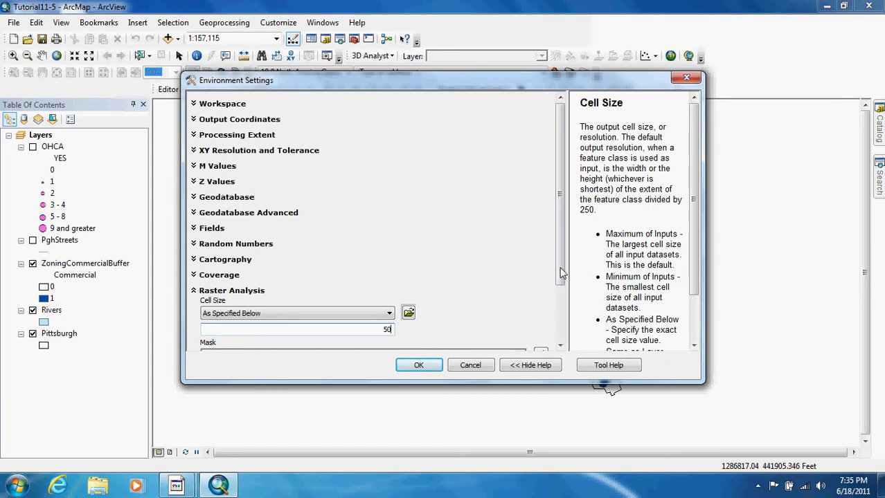
# - Set Pittsburgh as the raster analysis mask and apply the environment settings
pyautogui.scroll(-3, 565, 272)
pyautogui.click(520, 289)
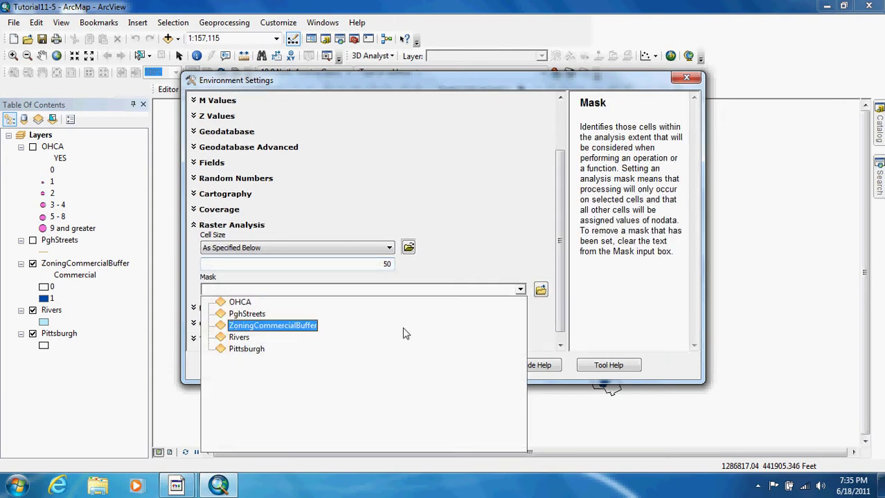
pyautogui.click(387, 350)
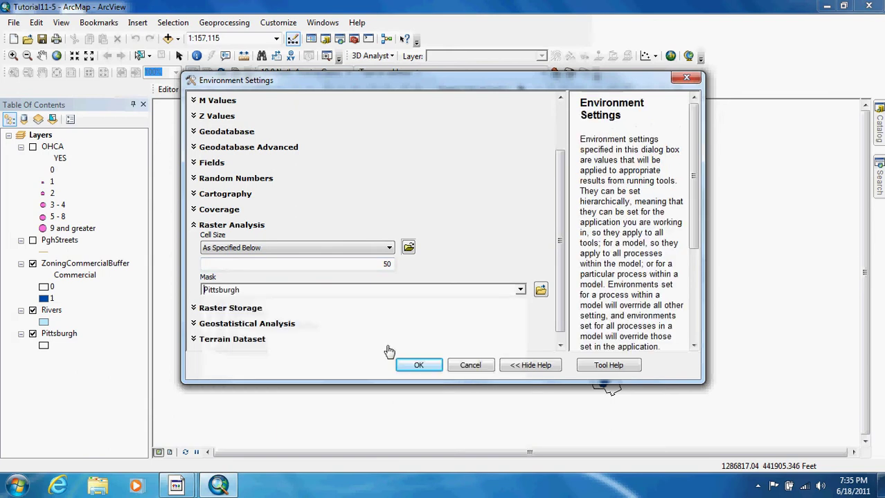
pyautogui.click(427, 369)
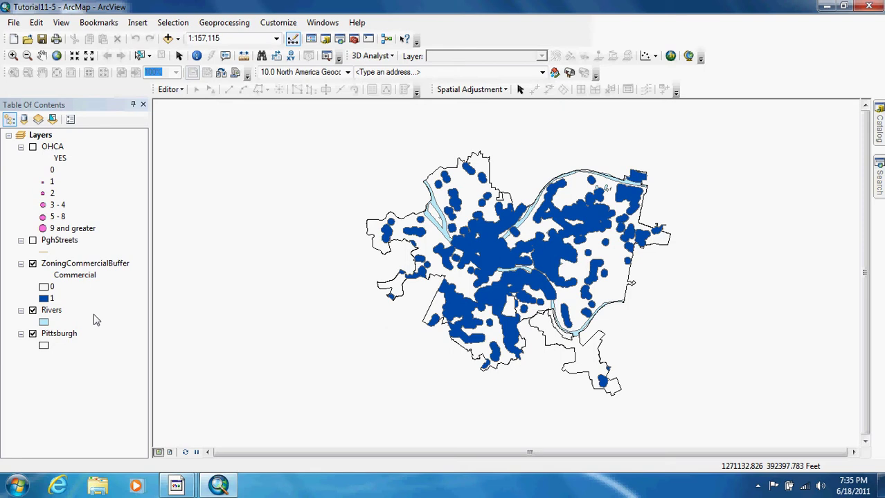
# - Select both records in the ZoningCommercialBuffer attribute table and close the table
pyautogui.click(86, 265)
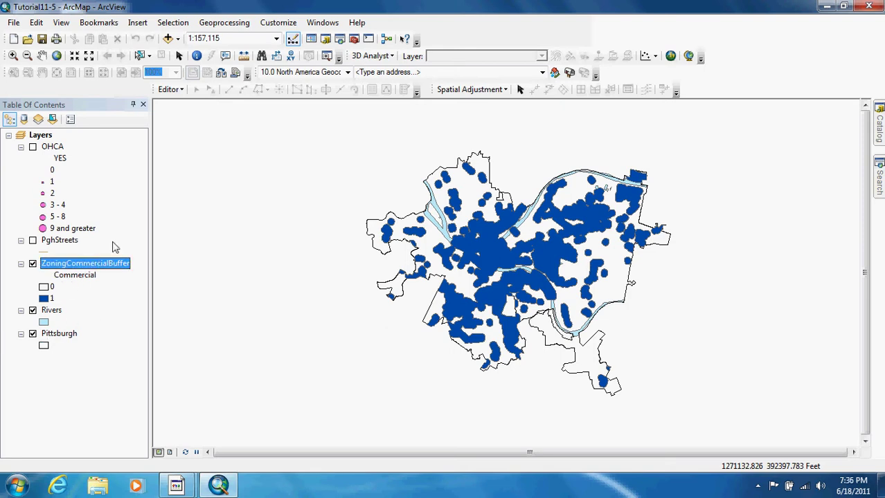
pyautogui.rightClick(103, 263)
pyautogui.click(172, 36)
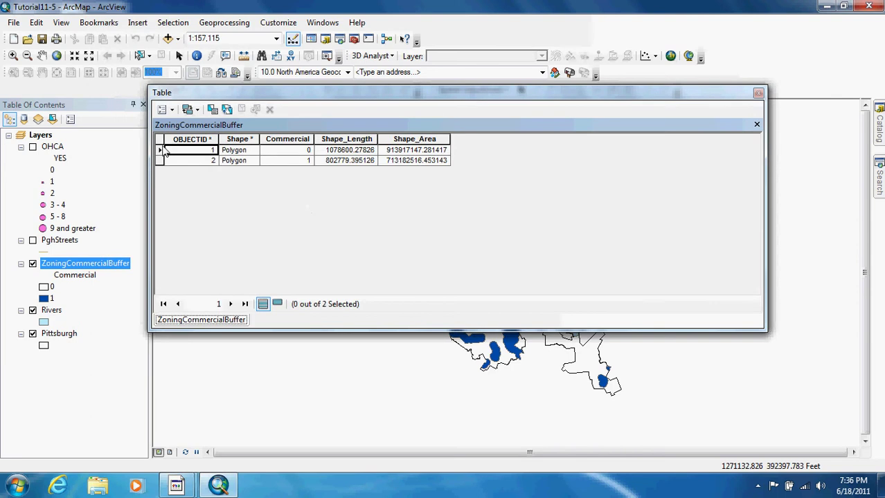
pyautogui.moveTo(160, 150); pyautogui.dragTo(161, 160)
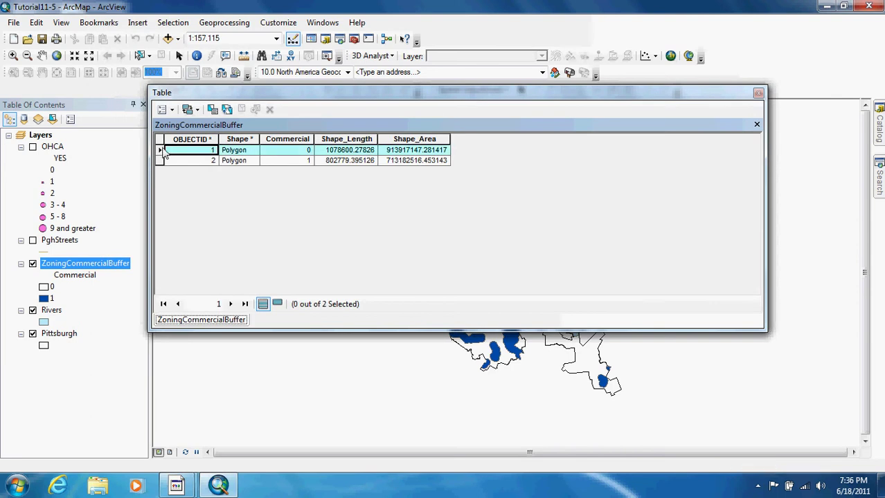
pyautogui.click(757, 92)
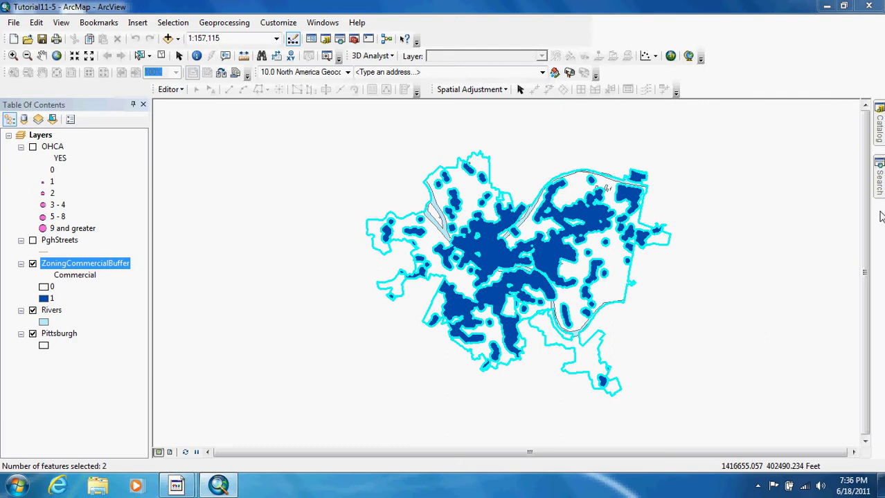
# - Search for "feature to raster" and open the Feature to Raster conversion tool
pyautogui.moveTo(879, 176)
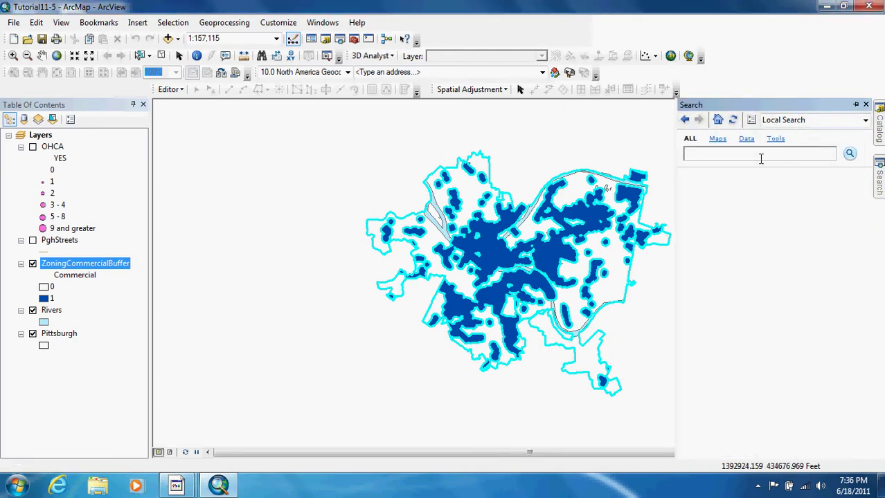
pyautogui.write('feature to raster')
pyautogui.press('Return')
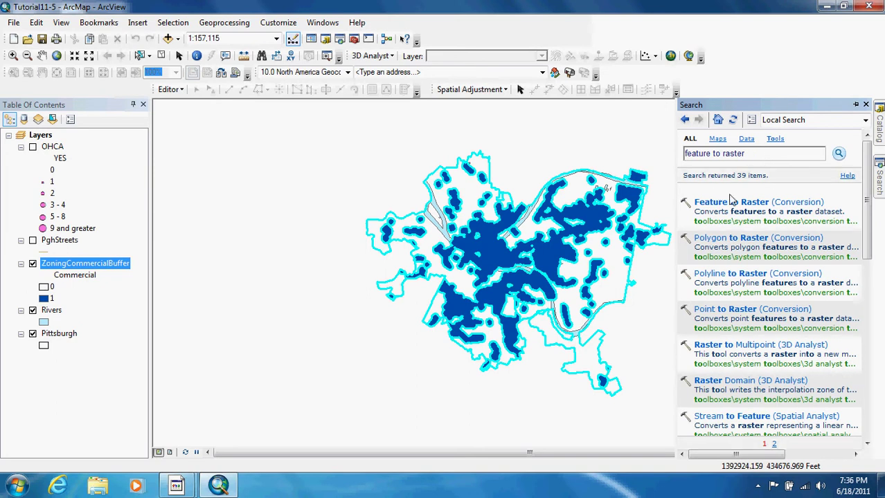
pyautogui.click(747, 202)
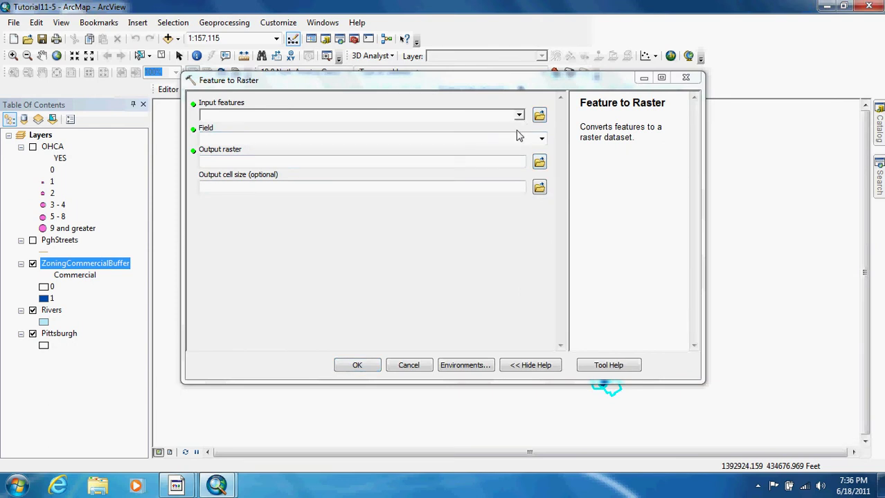
# - Use ZoningCommercialBuffer as the input features and save the output raster as Commercial in Chapter11.gdb
pyautogui.click(518, 115)
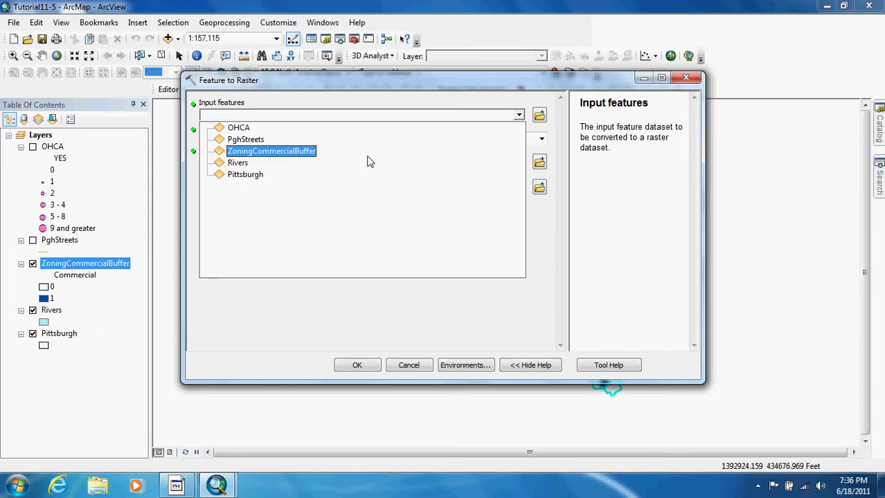
pyautogui.click(383, 153)
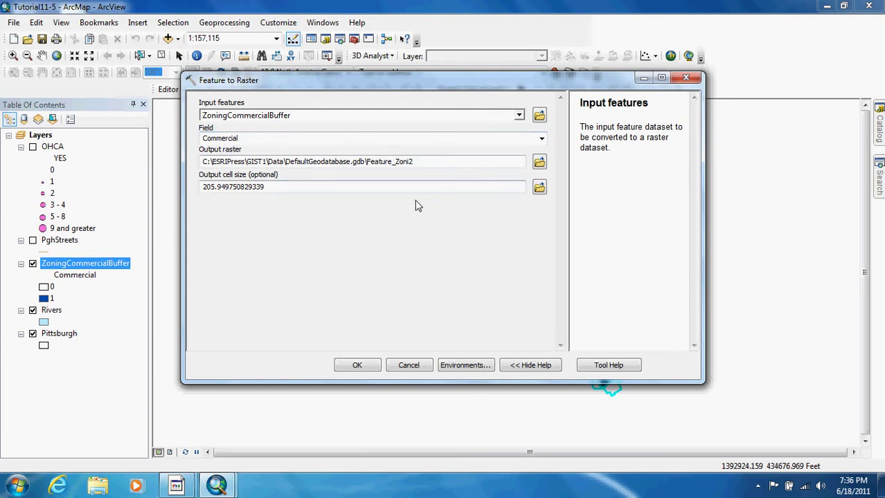
pyautogui.click(539, 163)
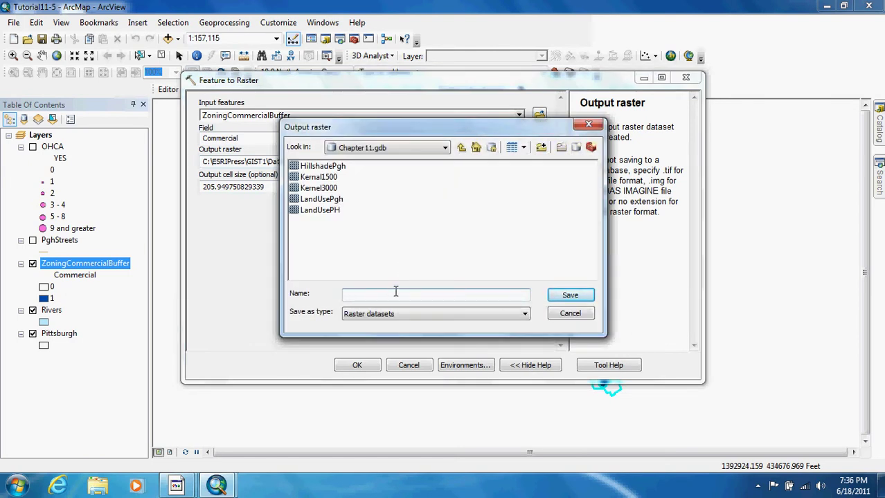
pyautogui.write('Commercial')
pyautogui.click(570, 295)
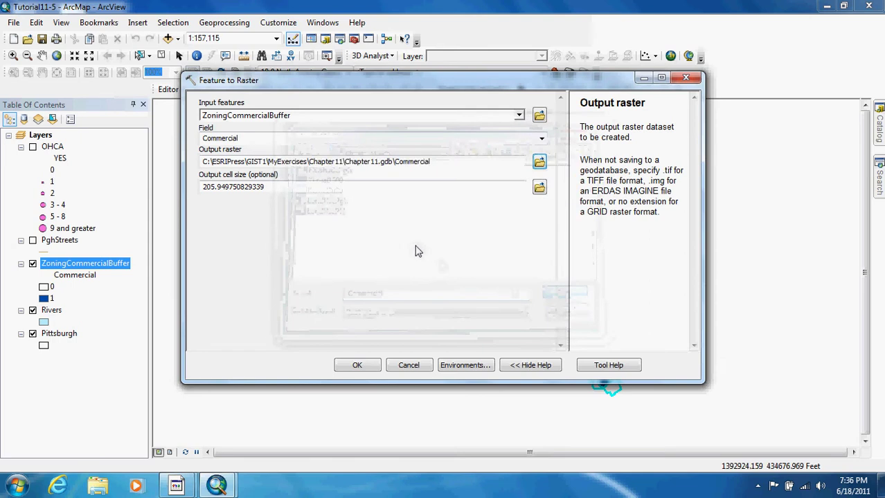
# - Set the output cell size to 50 and run the Feature to Raster conversion
pyautogui.click(274, 186)
pyautogui.write('50')
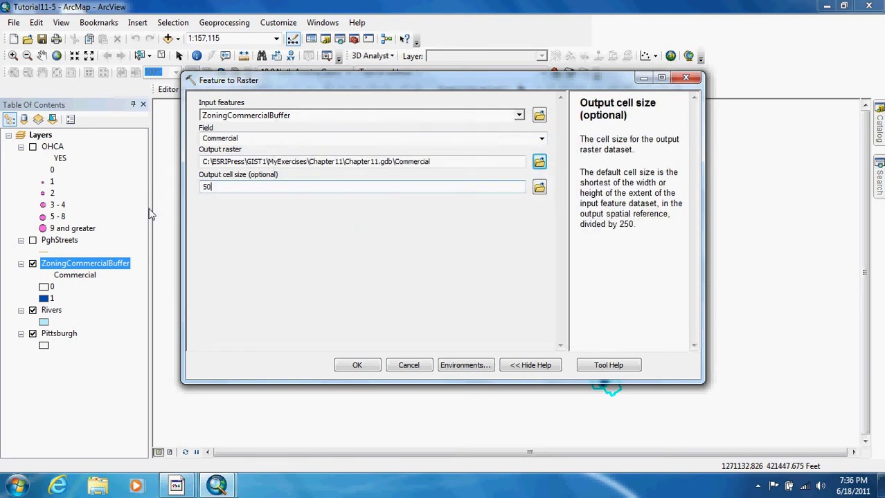
pyautogui.click(368, 367)
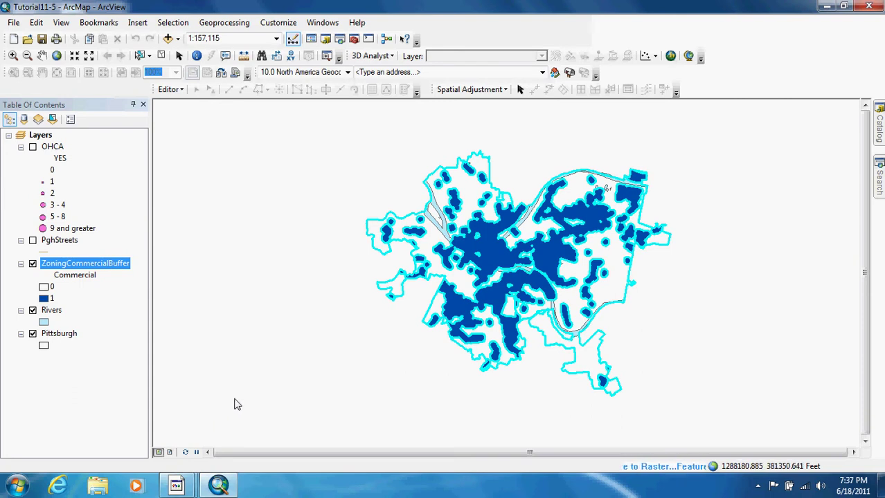
# - Turn on the OHCA layer and select the new Commercial raster layer
pyautogui.click(32, 147)
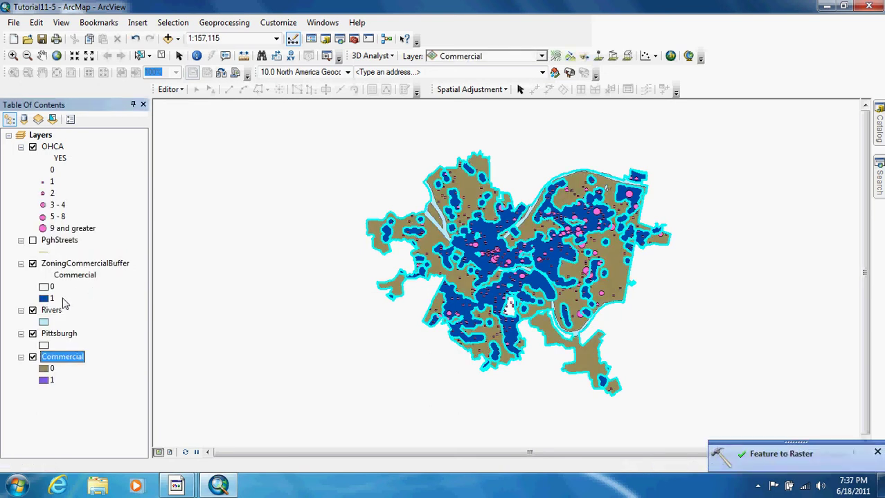
pyautogui.click(72, 381)
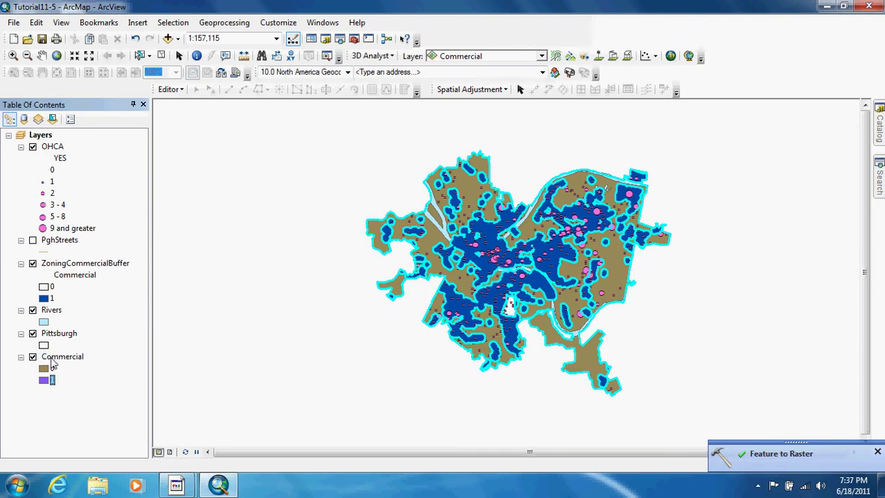
pyautogui.click(57, 357)
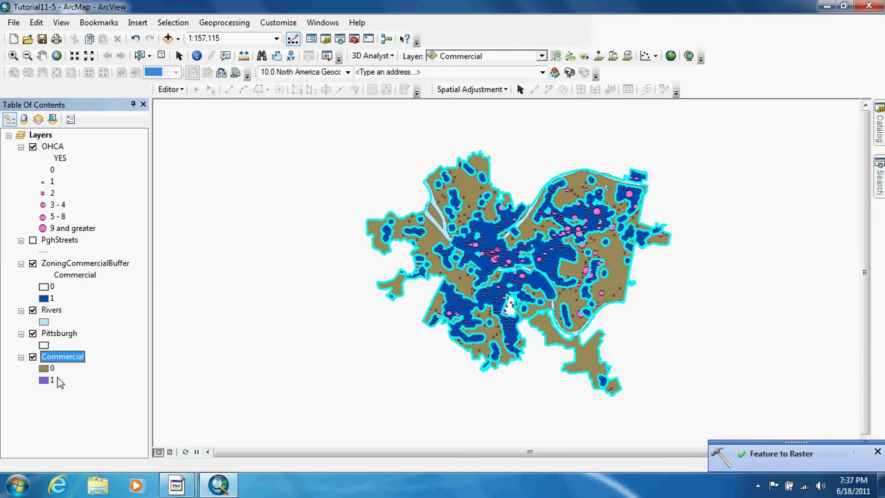
# - Turn off the ZoningCommercialBuffer and OHCA layers, and remove ZoningCommercialBuffer from the map
pyautogui.click(33, 264)
pyautogui.click(33, 146)
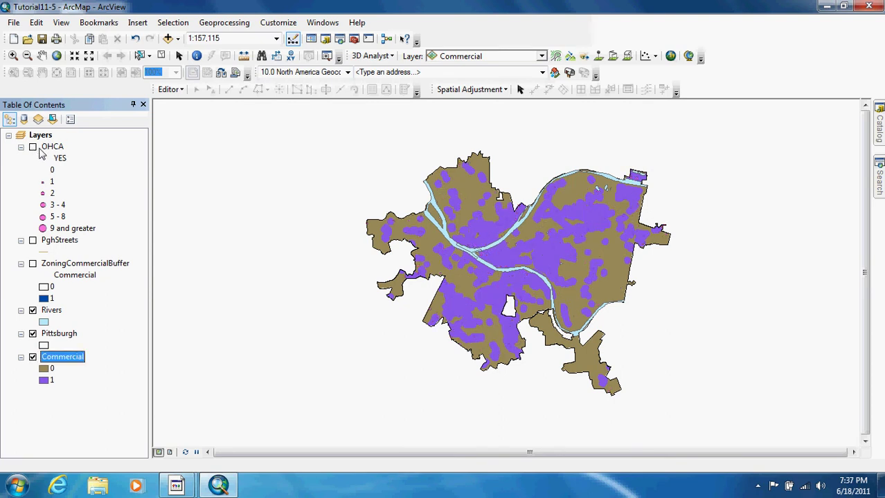
pyautogui.rightClick(76, 270)
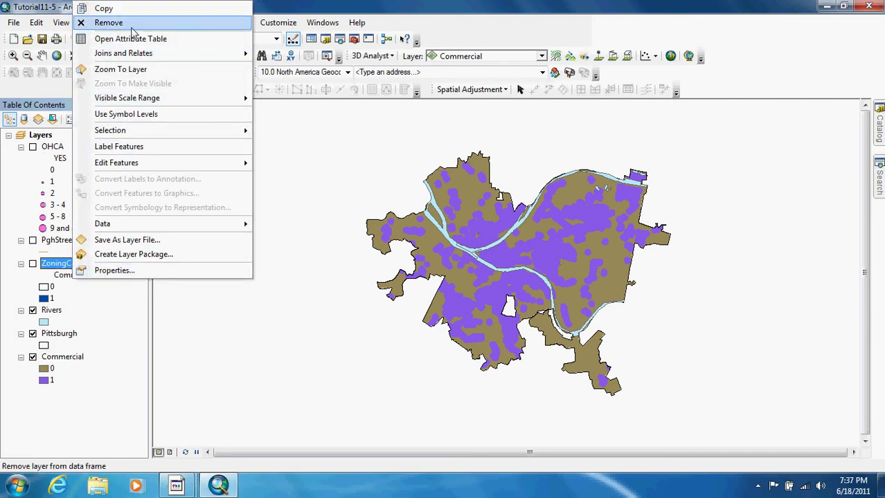
pyautogui.click(108, 22)
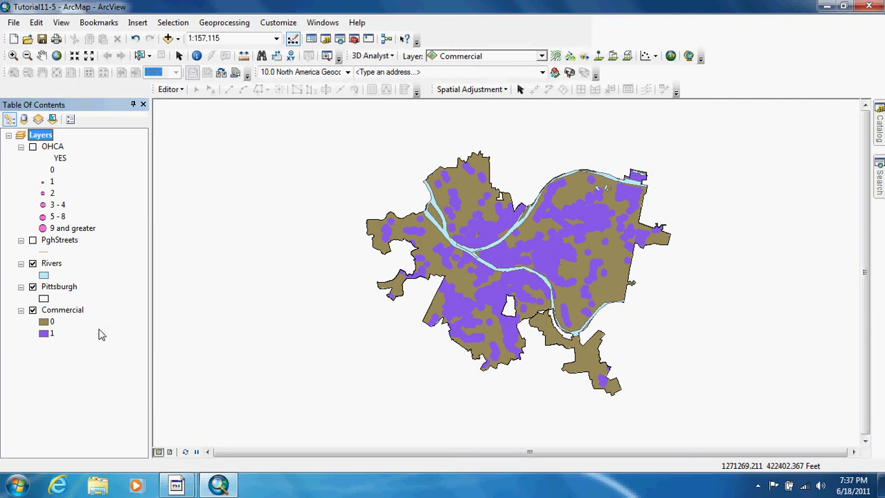
# - In the Commercial layer's symbology, change the color of value 0 to white
pyautogui.rightClick(61, 311)
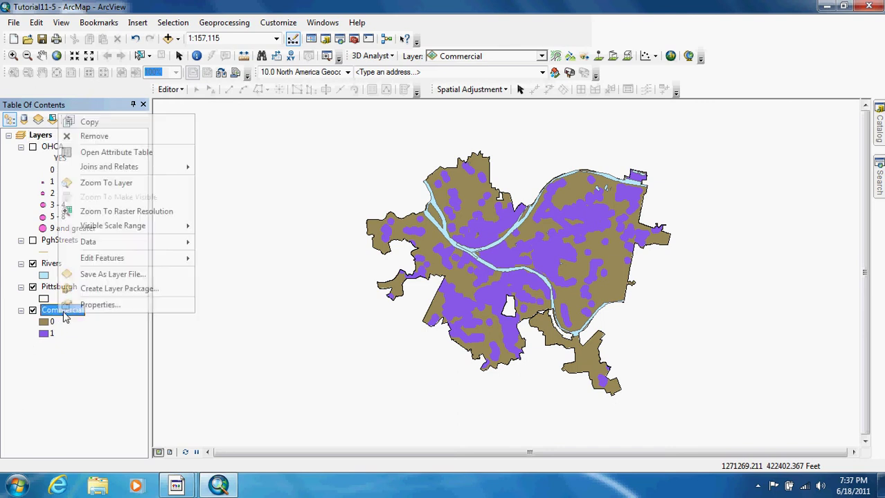
pyautogui.click(139, 305)
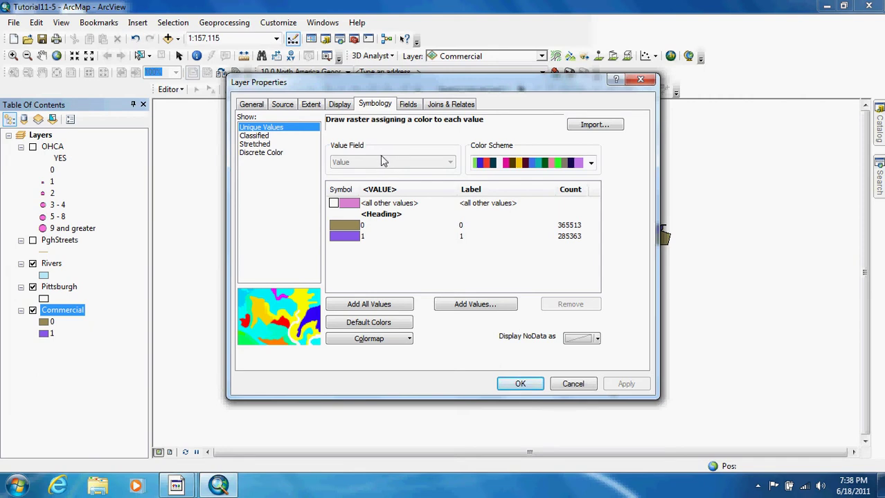
pyautogui.click(350, 229)
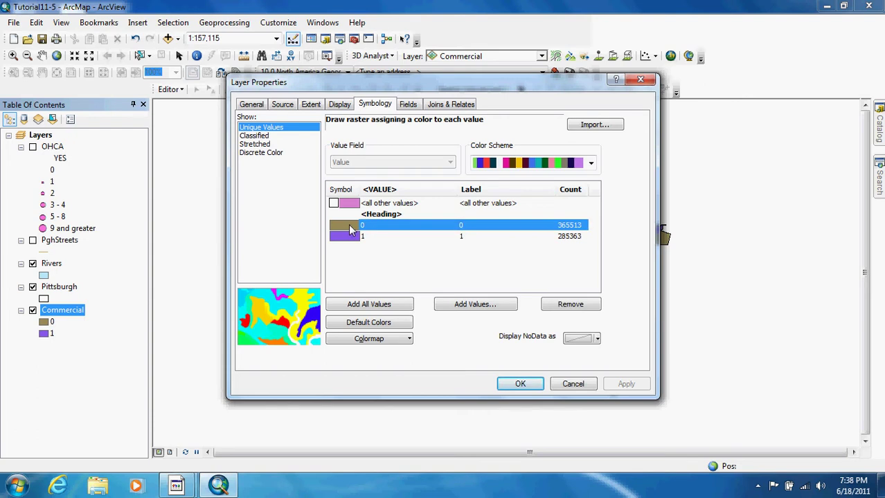
pyautogui.click(350, 231)
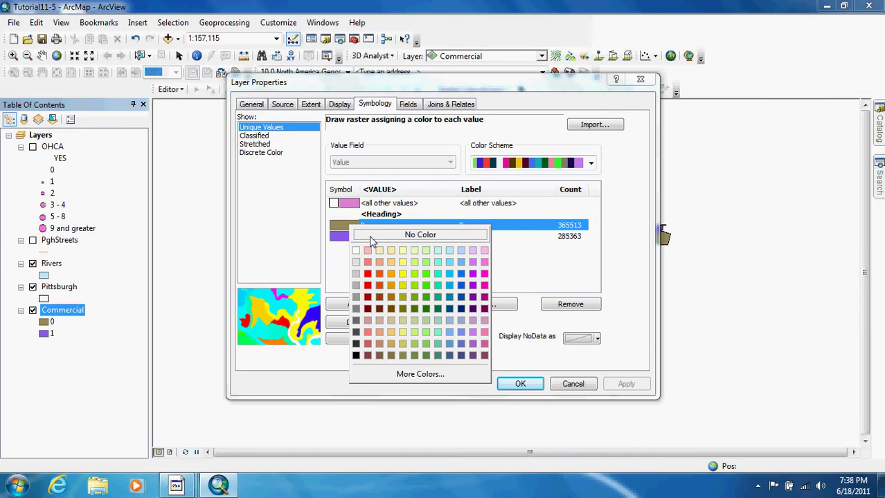
pyautogui.click(349, 254)
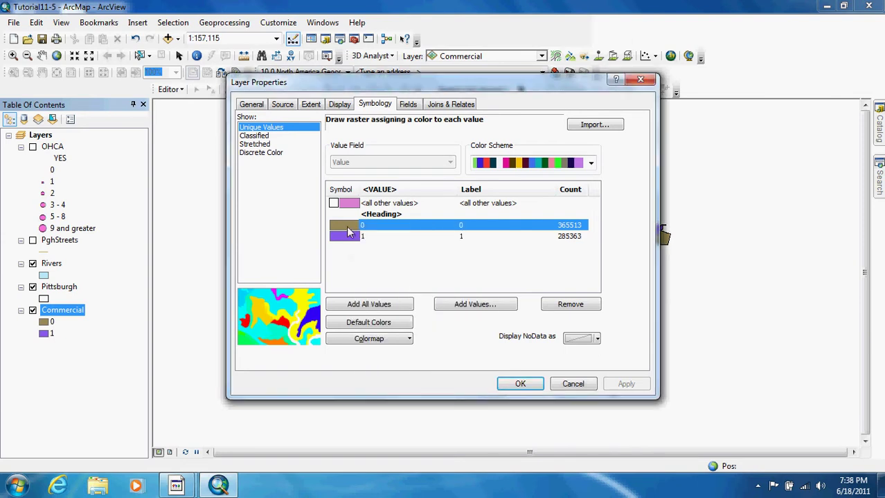
pyautogui.click(346, 230)
pyautogui.click(357, 255)
# - Change the color of value 1 in the Commercial layer to Gray 50% and accept the symbology
pyautogui.click(351, 237)
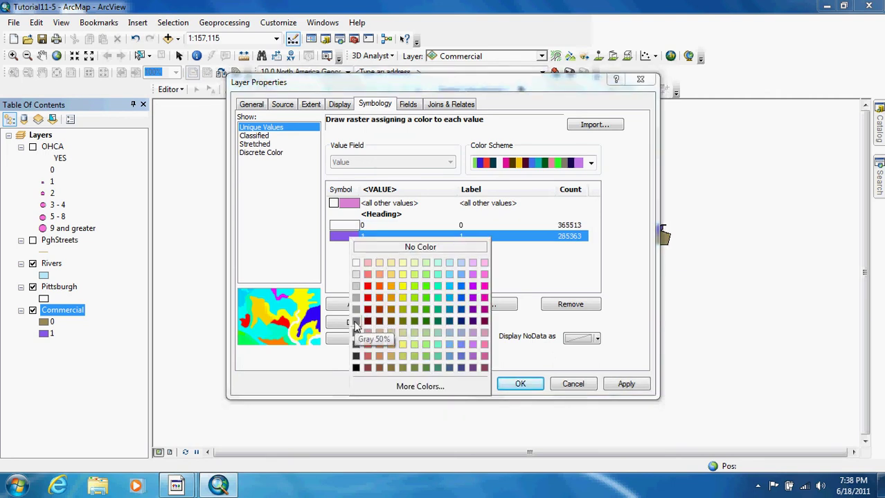
pyautogui.click(355, 322)
pyautogui.click(519, 384)
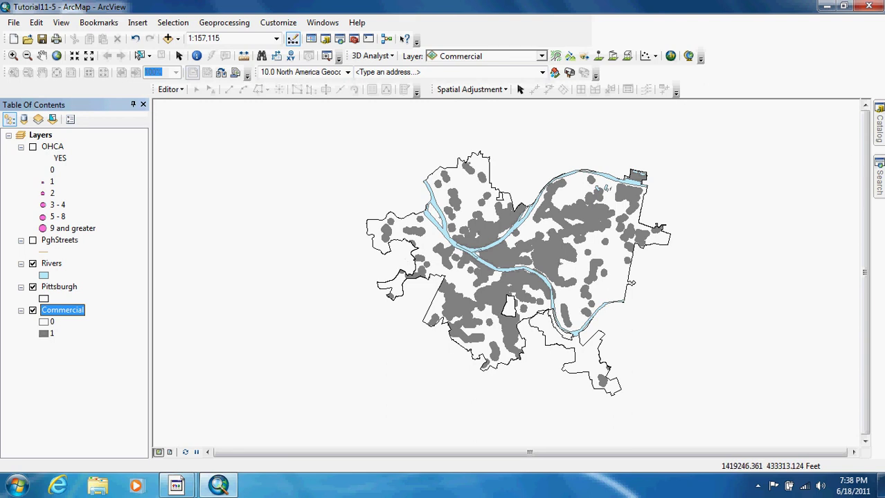
# - Search for "kernel density" and open the Kernel Density (Spatial Analyst) tool
pyautogui.click(880, 179)
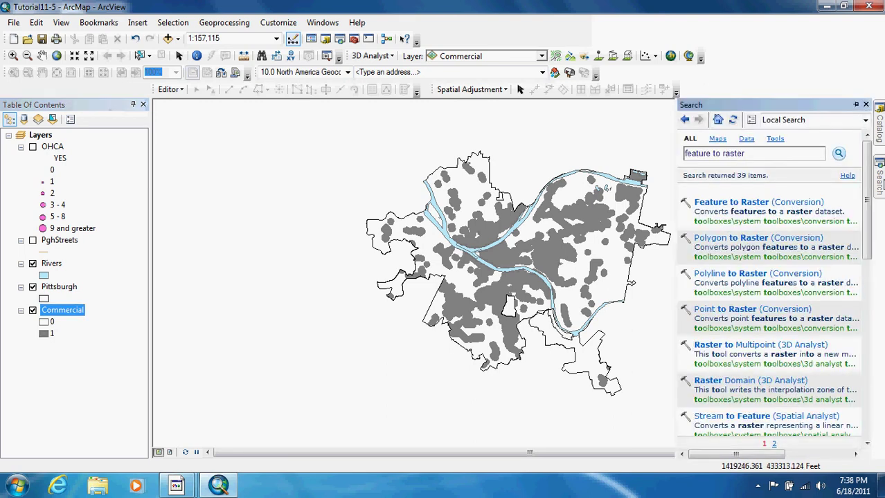
pyautogui.moveTo(789, 154); pyautogui.dragTo(652, 154)
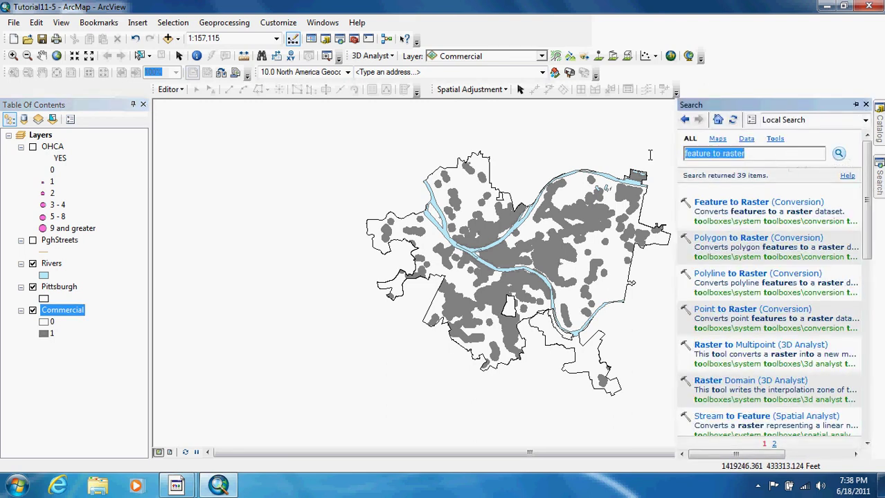
pyautogui.write('kern')
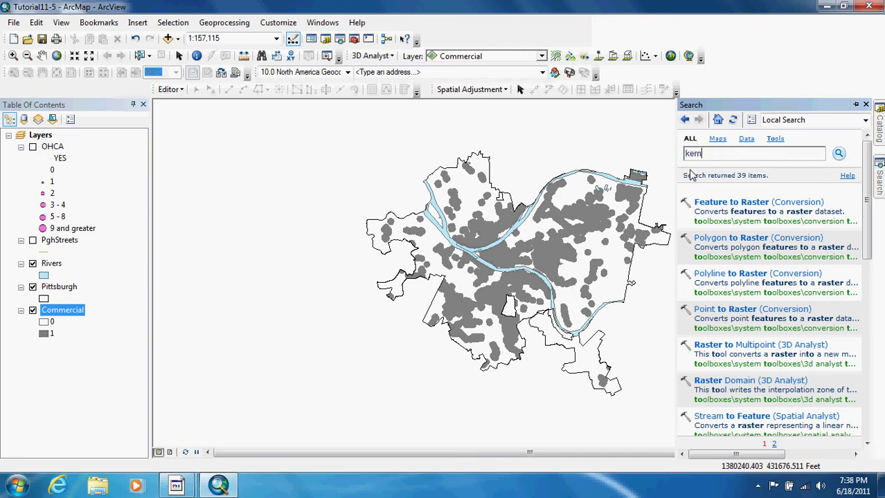
pyautogui.write('el density')
pyautogui.press('Return')
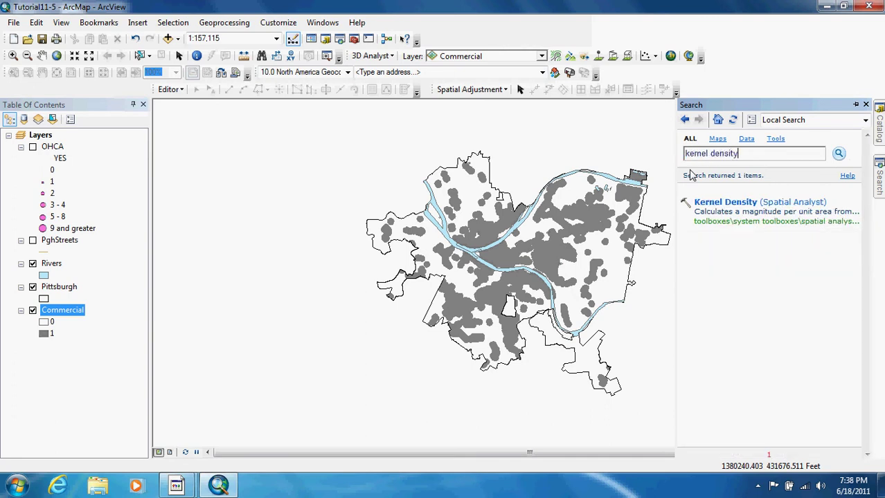
pyautogui.click(713, 206)
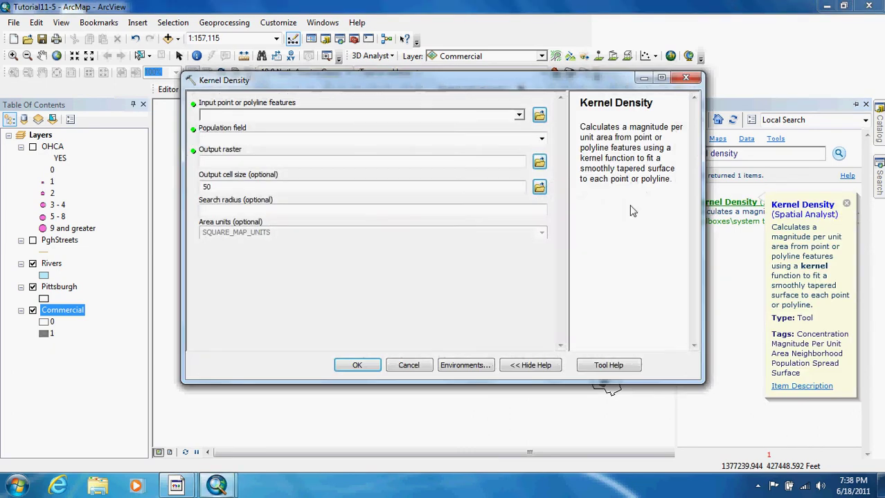
# - Set OHCA as the input features, YES as the population field, and HeartAttack in Chapter11.gdb as the output raster
pyautogui.click(519, 116)
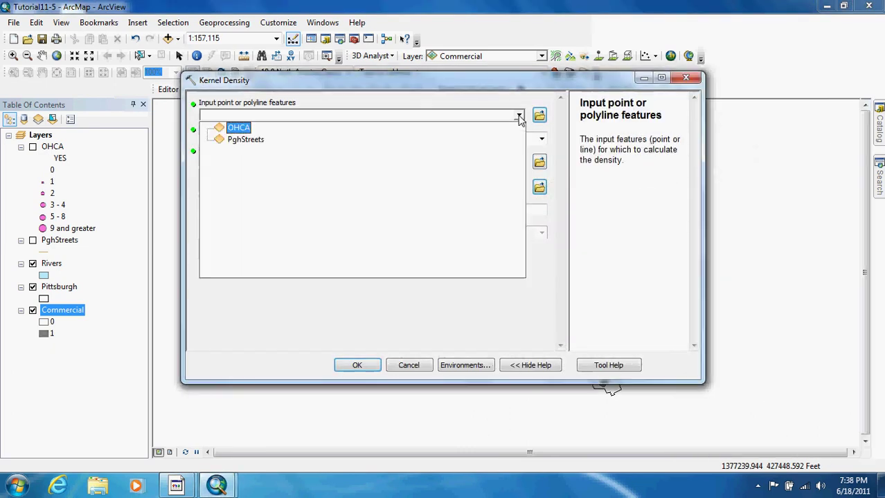
pyautogui.click(263, 132)
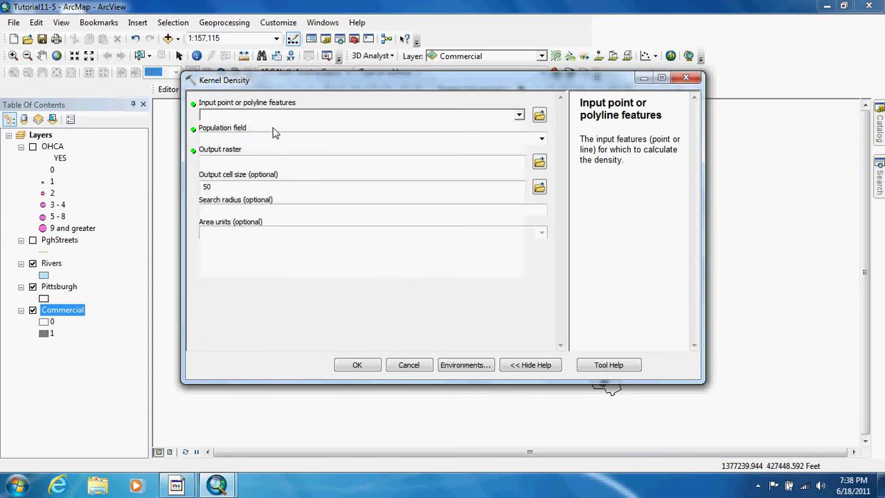
pyautogui.click(542, 139)
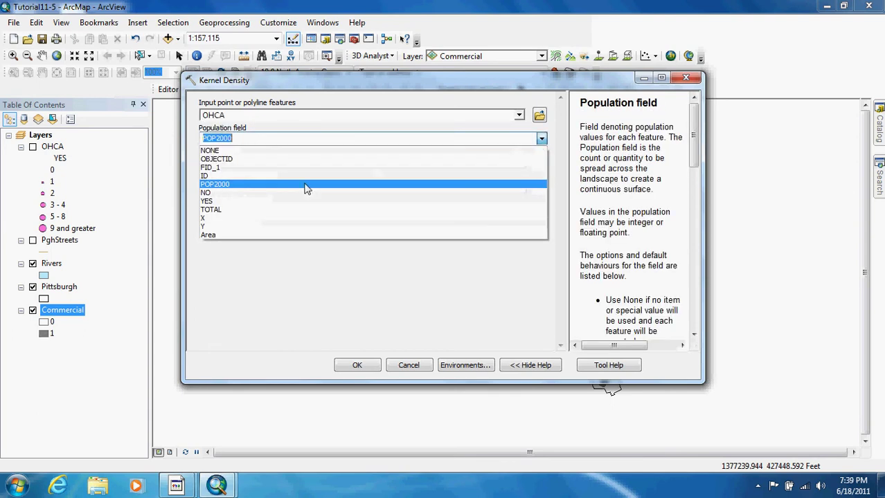
pyautogui.press('Escape')
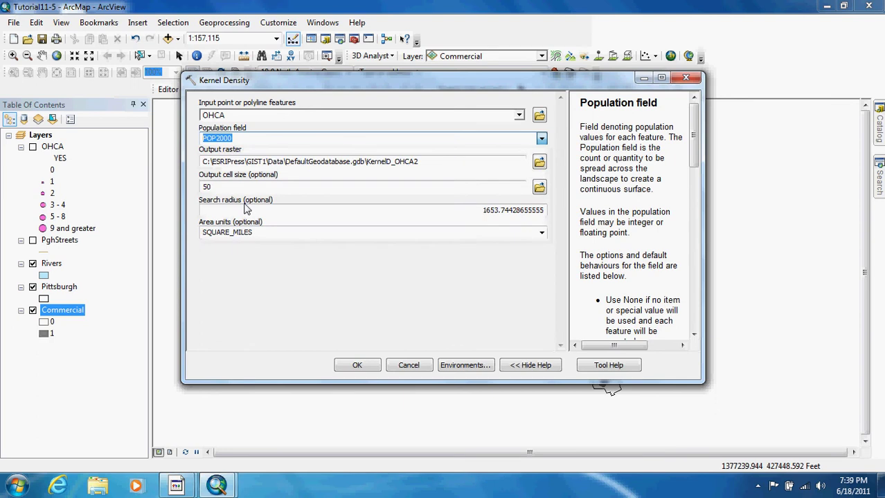
pyautogui.press('y')
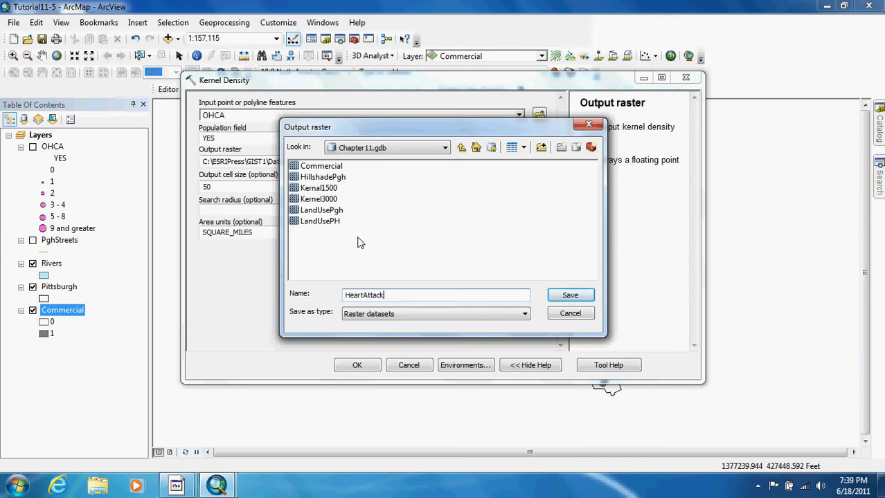
pyautogui.click(569, 295)
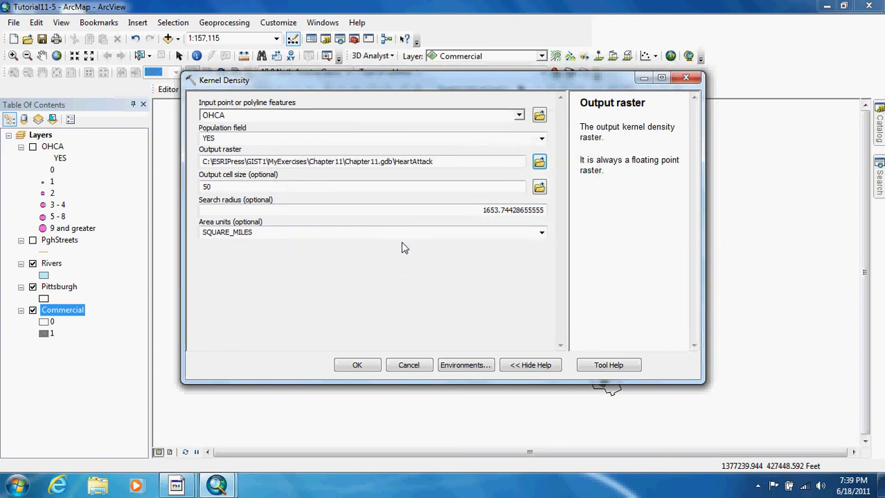
# - Set the kernel density output cell size to 150 and the search radius to 1500
pyautogui.click(238, 187)
pyautogui.write('1')
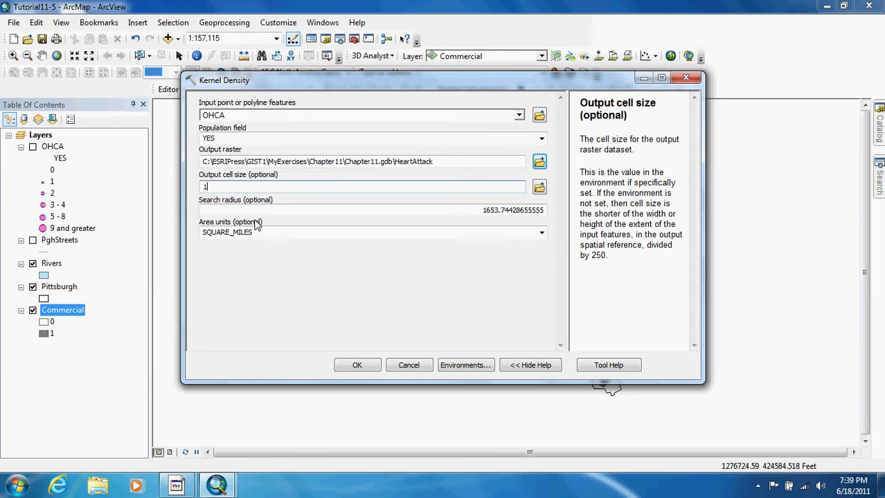
pyautogui.write('50')
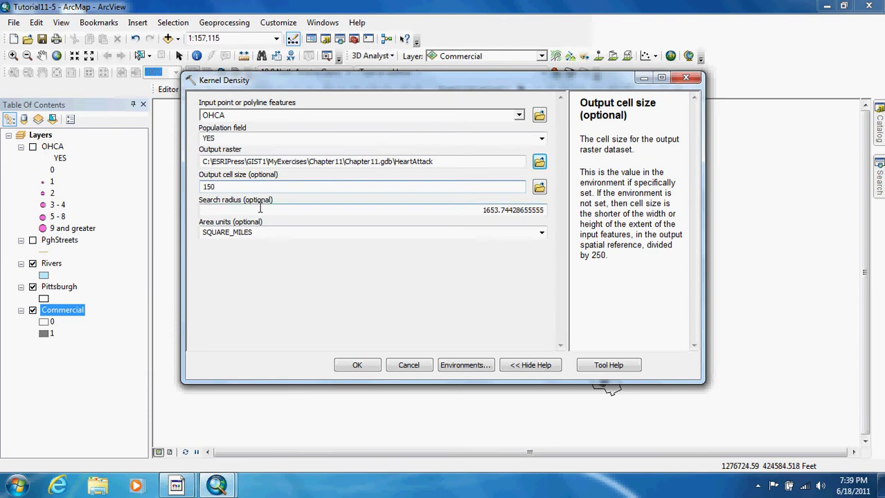
pyautogui.click(461, 211)
pyautogui.moveTo(474, 208); pyautogui.dragTo(559, 218)
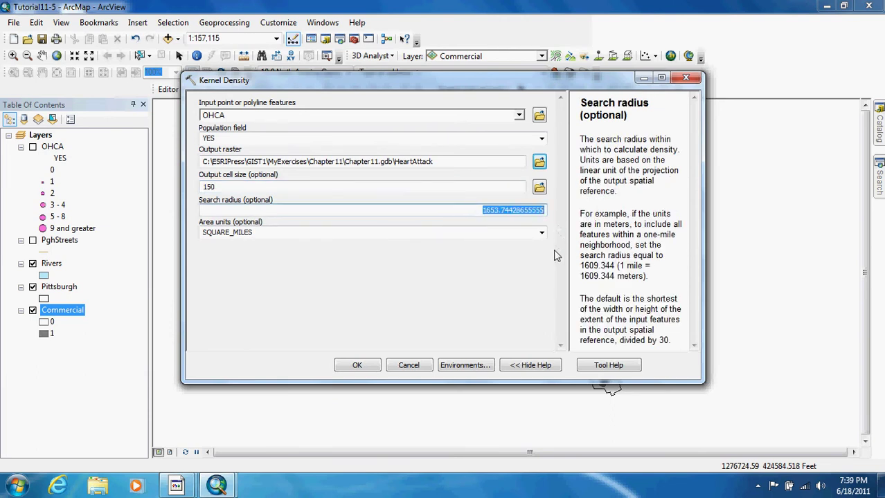
pyautogui.write('1500')
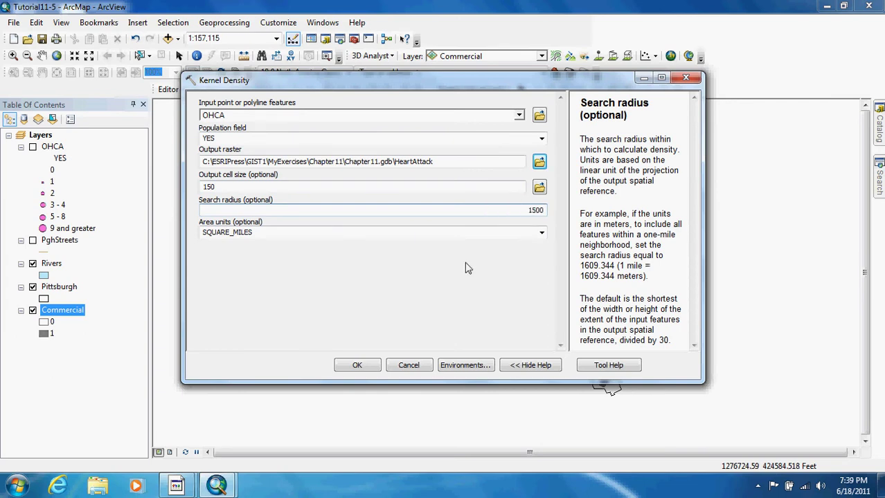
# - Set the area units to SQUARE_FEET and run the Kernel Density tool
pyautogui.click(542, 233)
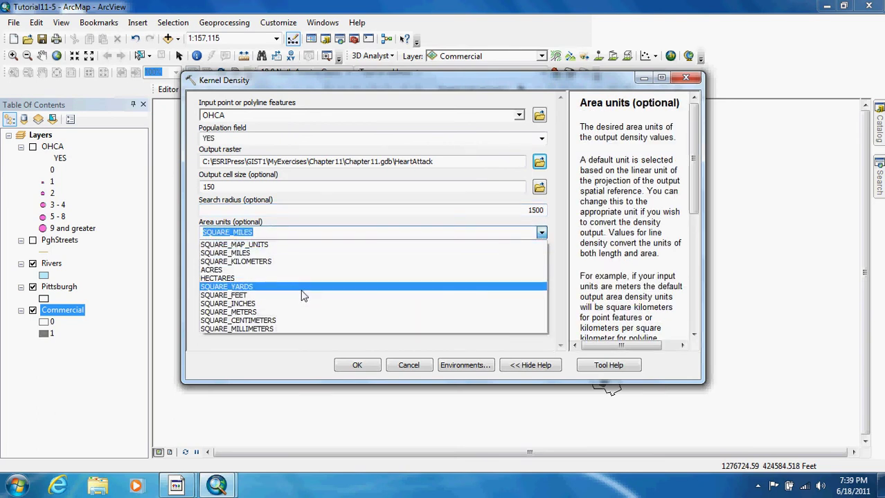
pyautogui.press('Escape')
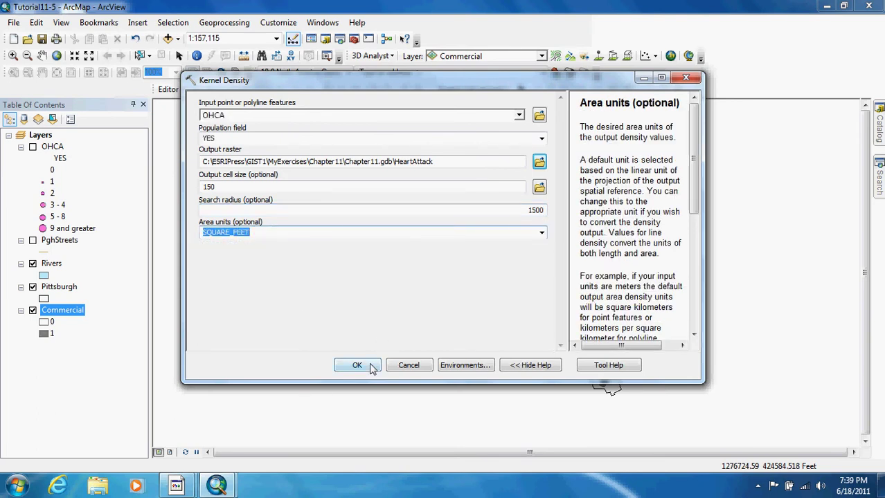
pyautogui.click(357, 365)
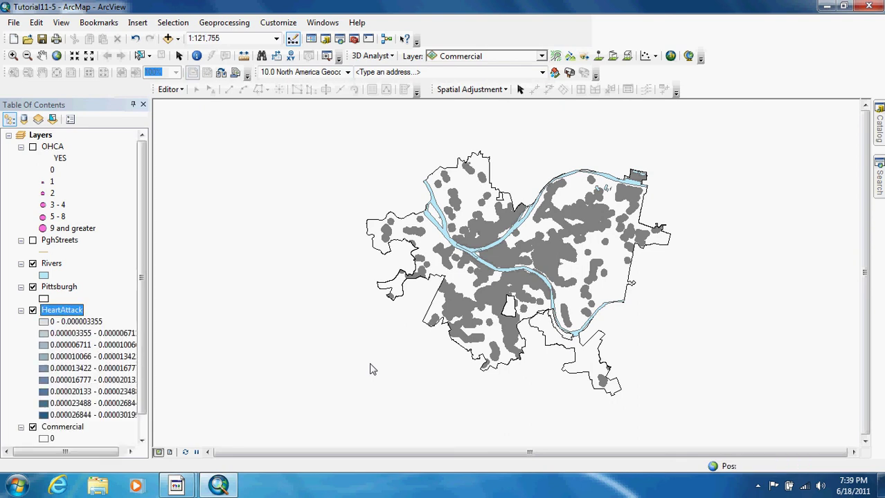
# - Classify the HeartAttack layer's symbology by Standard Deviation with an interval size of 1/3 Std Dev
pyautogui.doubleClick(64, 312)
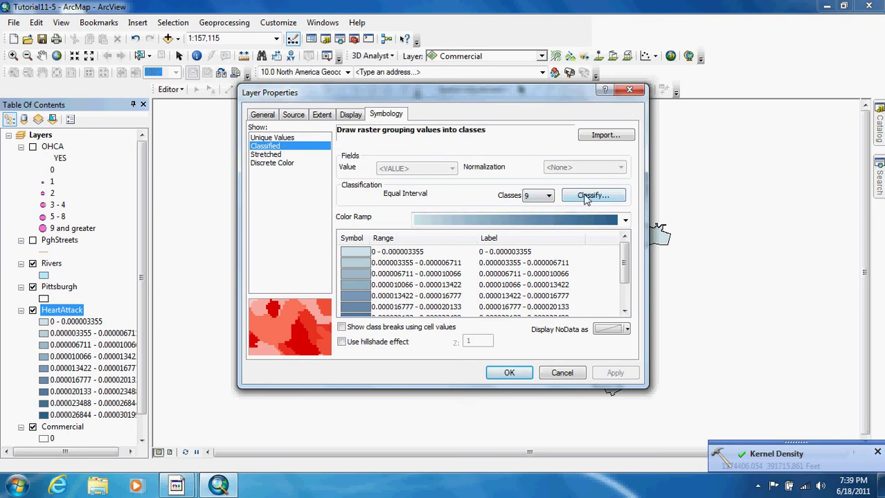
pyautogui.click(586, 196)
pyautogui.click(373, 116)
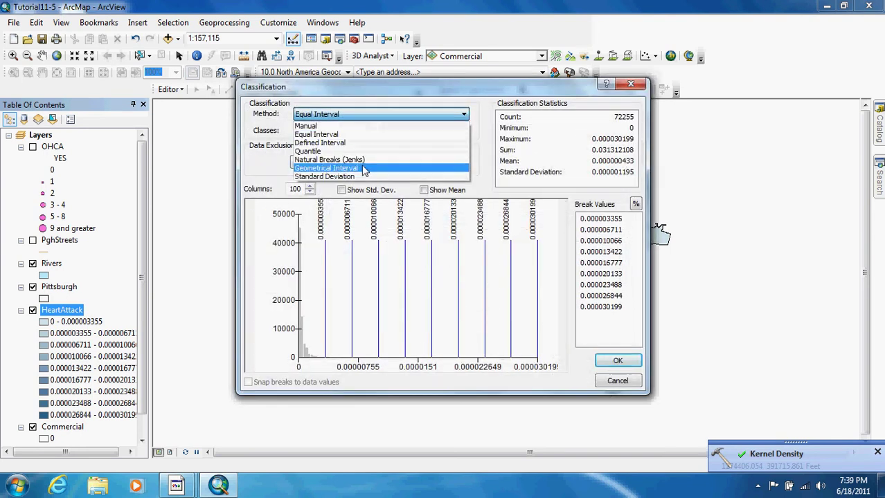
pyautogui.click(332, 181)
pyautogui.click(443, 132)
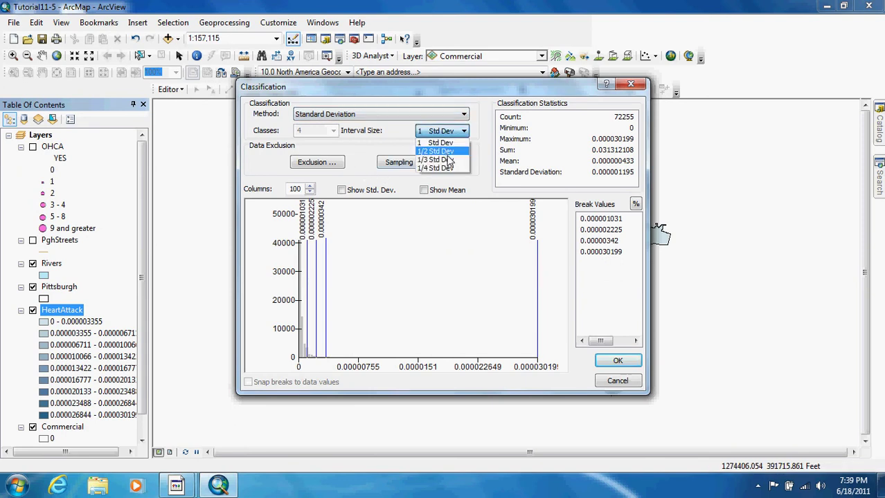
pyautogui.click(443, 160)
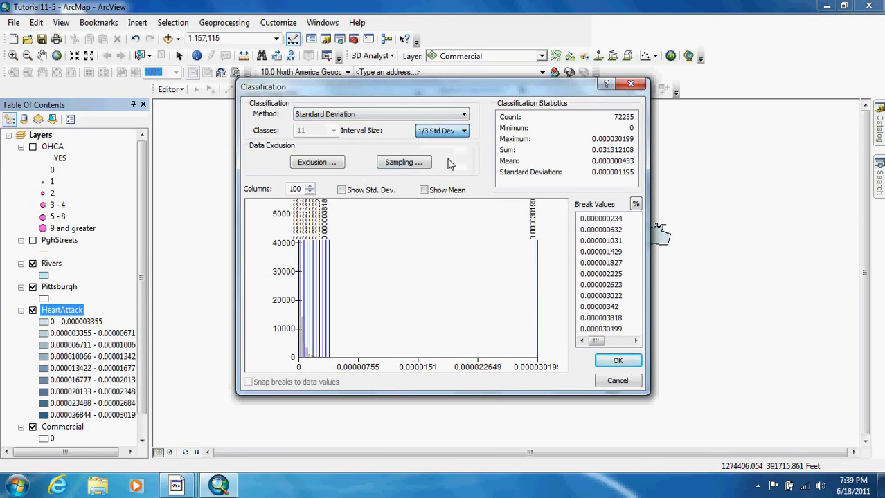
pyautogui.click(617, 361)
# - Apply the green-to-yellow-to-red color ramp to the HeartAttack layer and accept the symbology
pyautogui.click(622, 218)
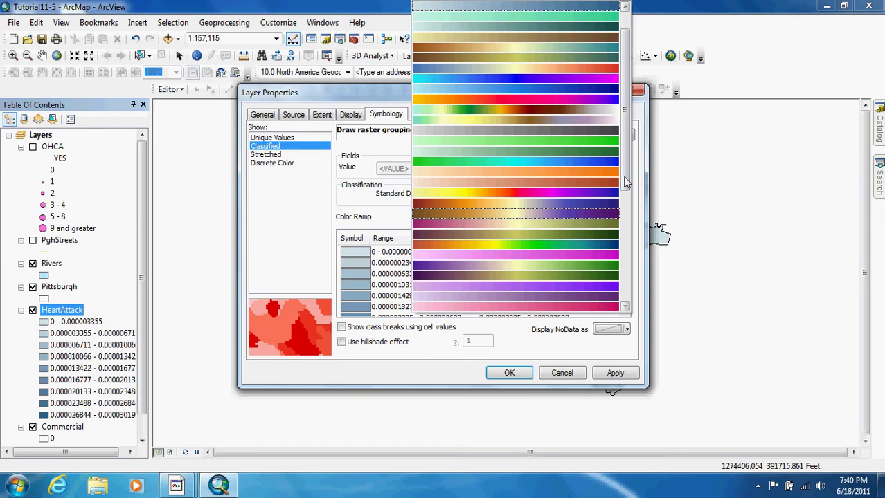
pyautogui.scroll(-5, 621, 220)
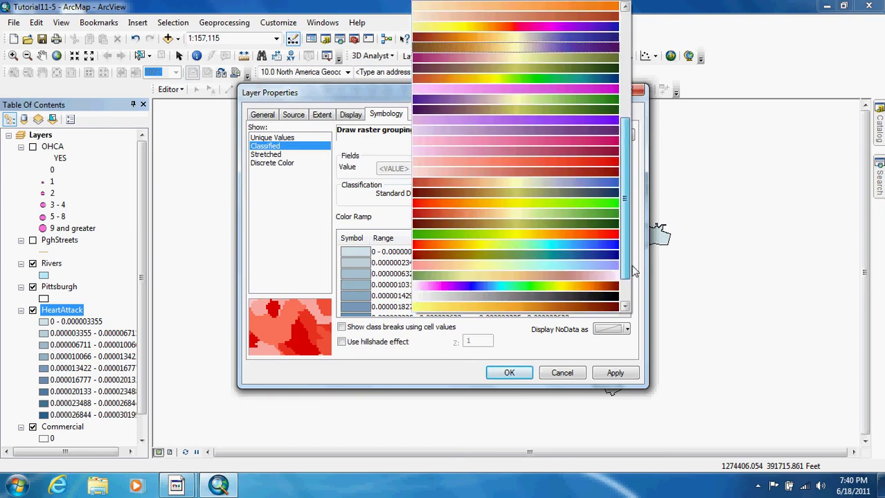
pyautogui.scroll(-4, 631, 273)
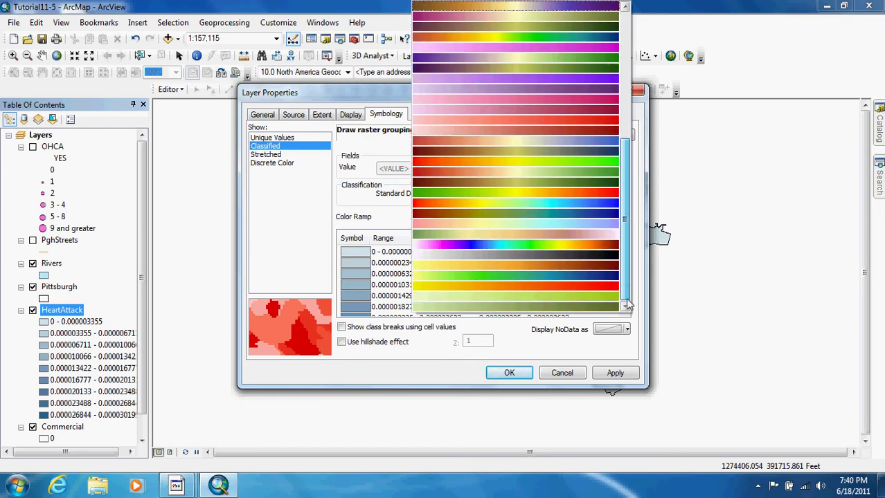
pyautogui.click(552, 200)
pyautogui.click(504, 377)
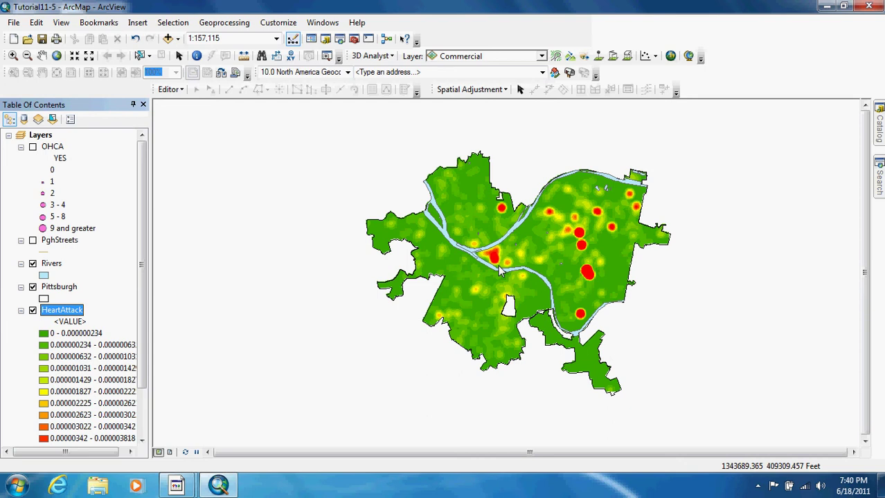
# - Search for "reclassify" and open the Reclassify (Spatial Analyst) tool
pyautogui.click(879, 173)
pyautogui.moveTo(758, 155); pyautogui.dragTo(596, 182)
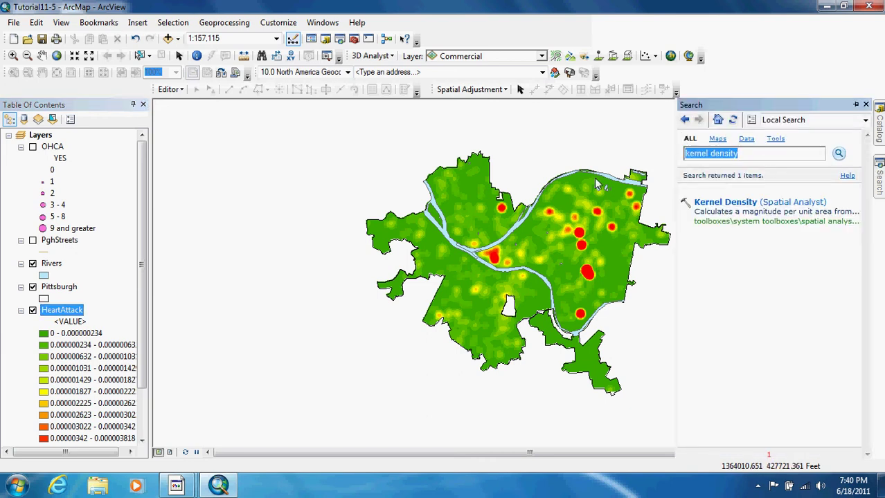
pyautogui.write('rec')
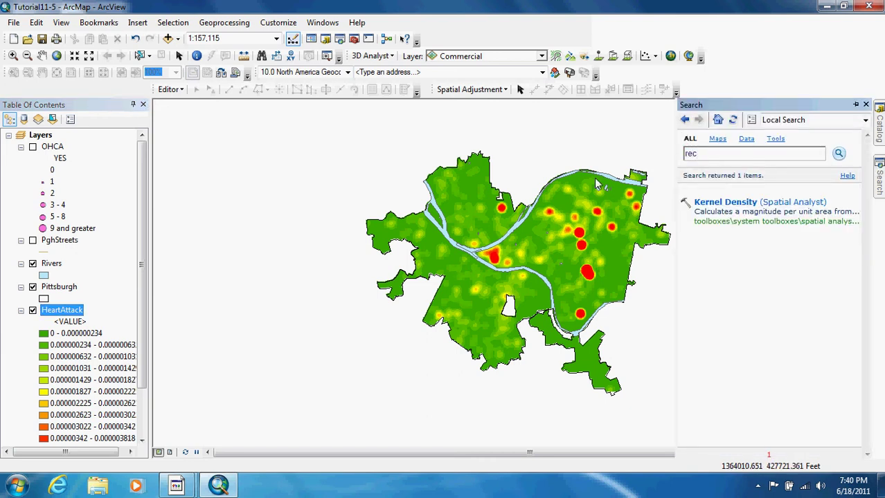
pyautogui.write('lassify')
pyautogui.press('Return')
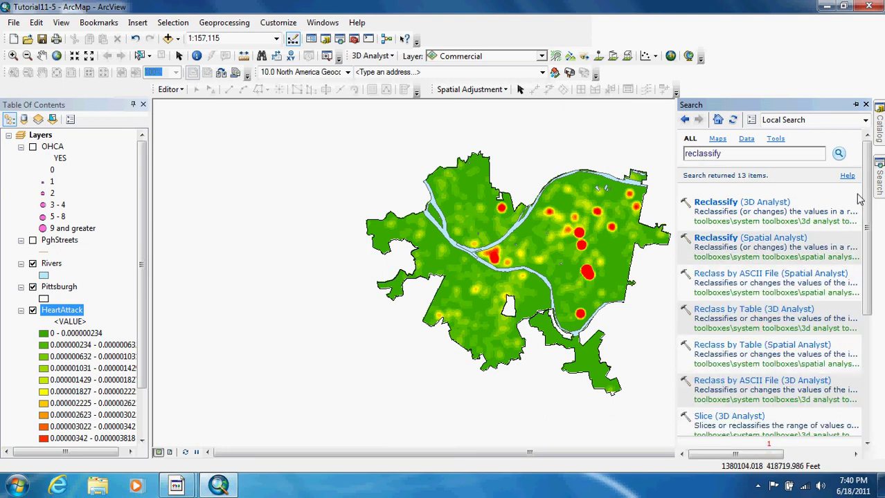
pyautogui.click(720, 238)
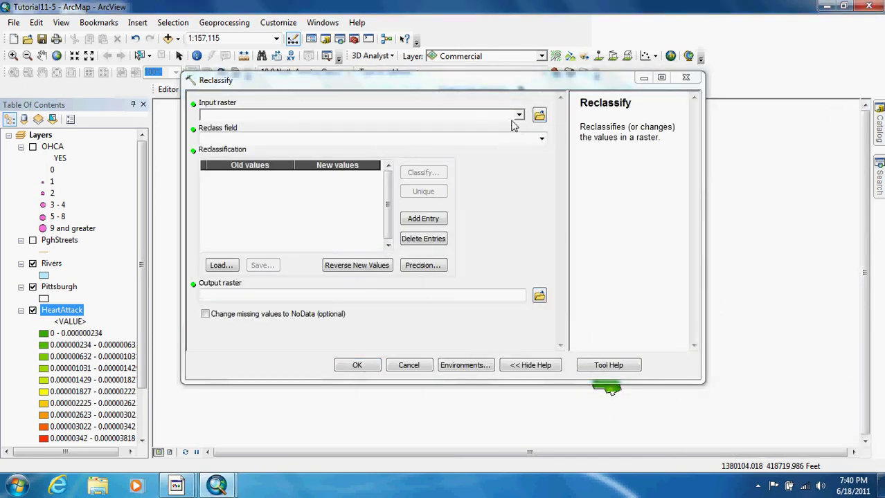
# - Choose HeartAttack as the raster to reclassify and reduce its classification to 2 classes
pyautogui.click(518, 116)
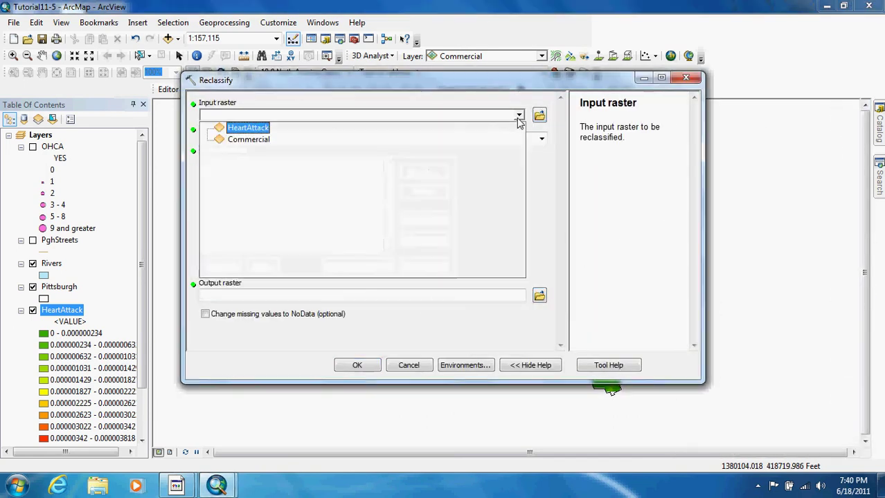
pyautogui.click(272, 130)
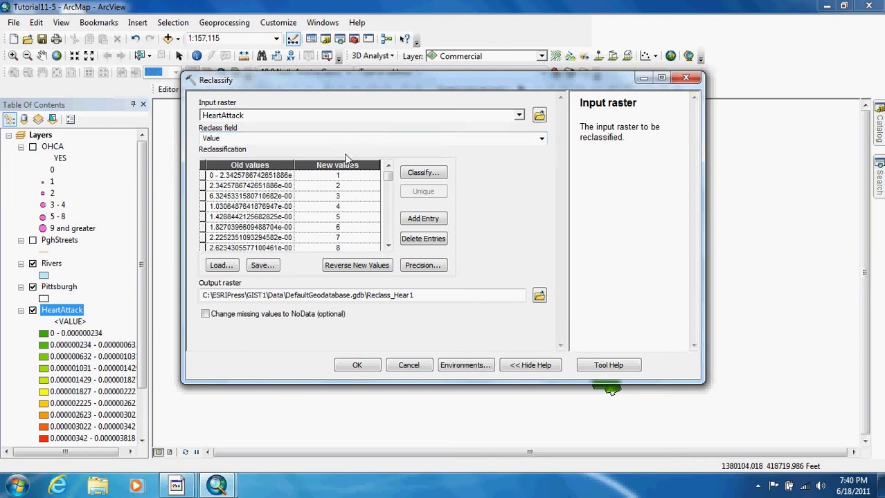
pyautogui.click(422, 174)
pyautogui.click(424, 174)
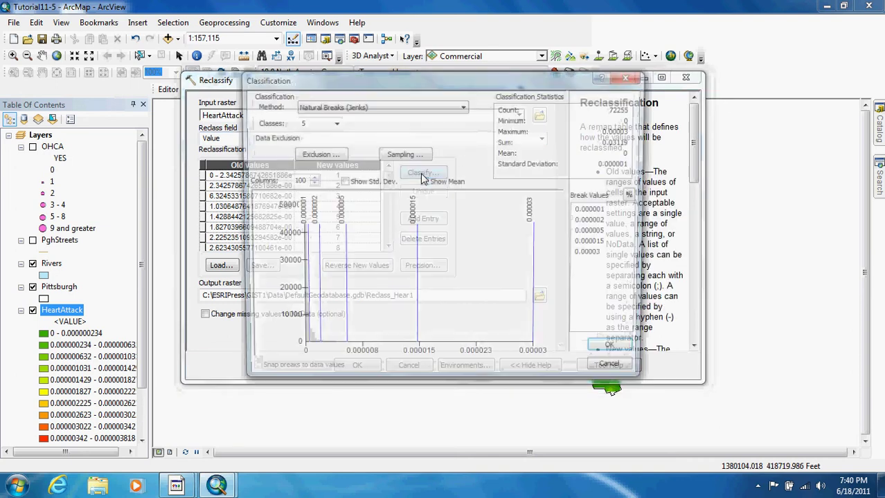
pyautogui.click(333, 122)
pyautogui.scroll(2, 316, 144)
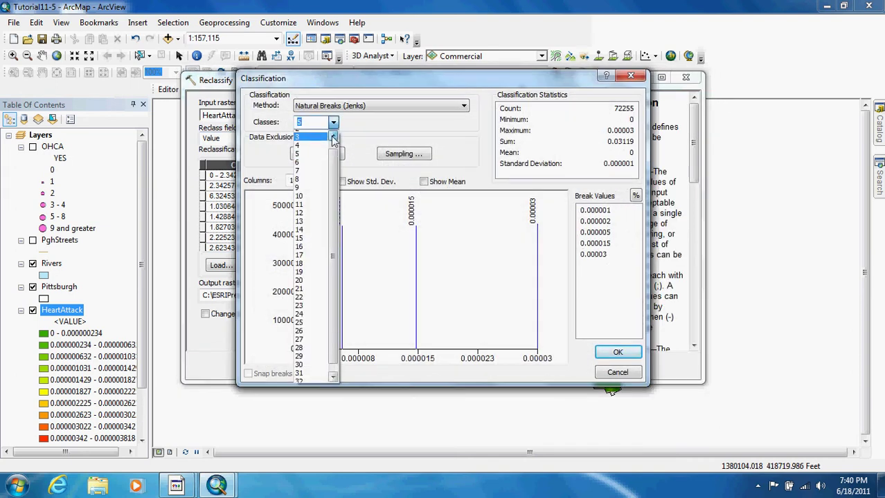
pyautogui.click(313, 143)
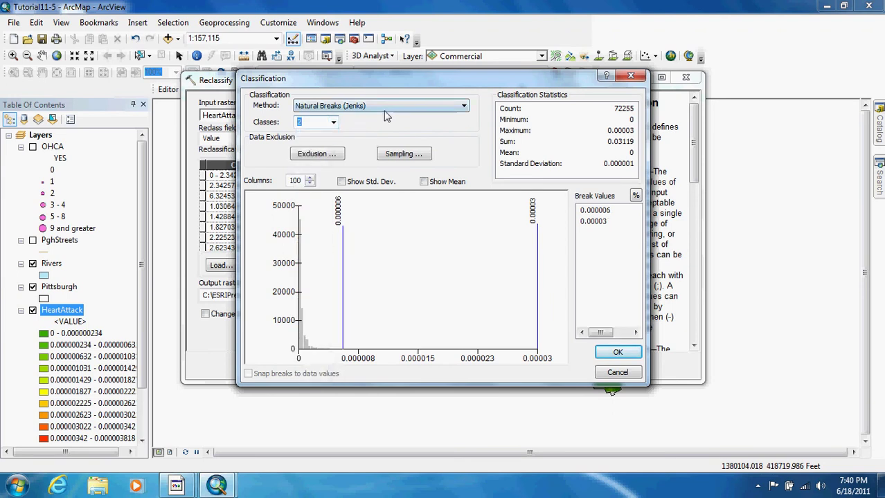
# - Set the first break value to .000004444 and accept the classification
pyautogui.click(590, 212)
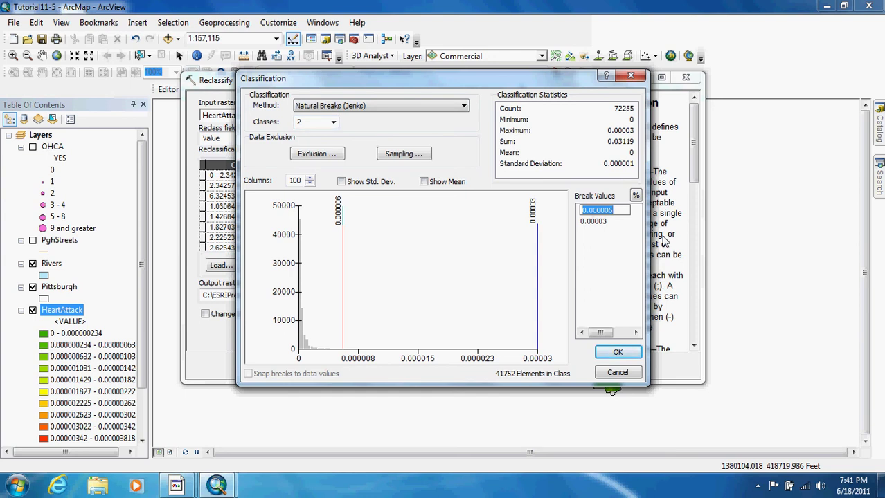
pyautogui.write('.')
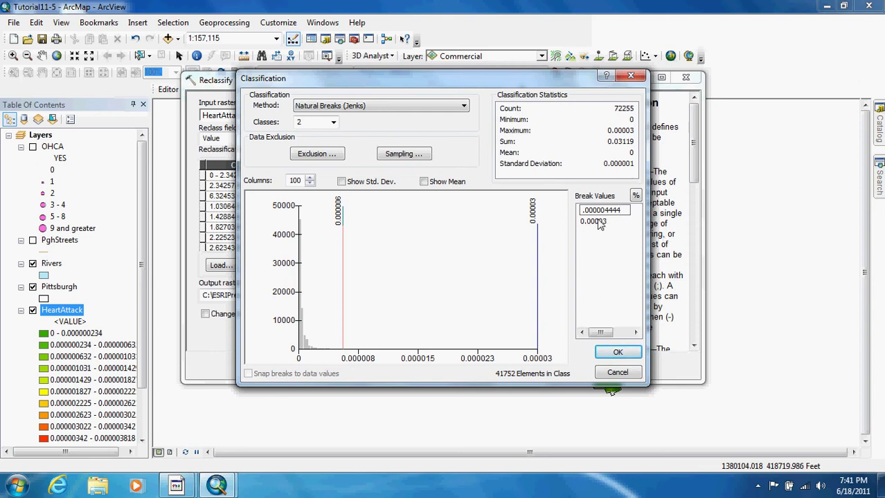
pyautogui.click(613, 277)
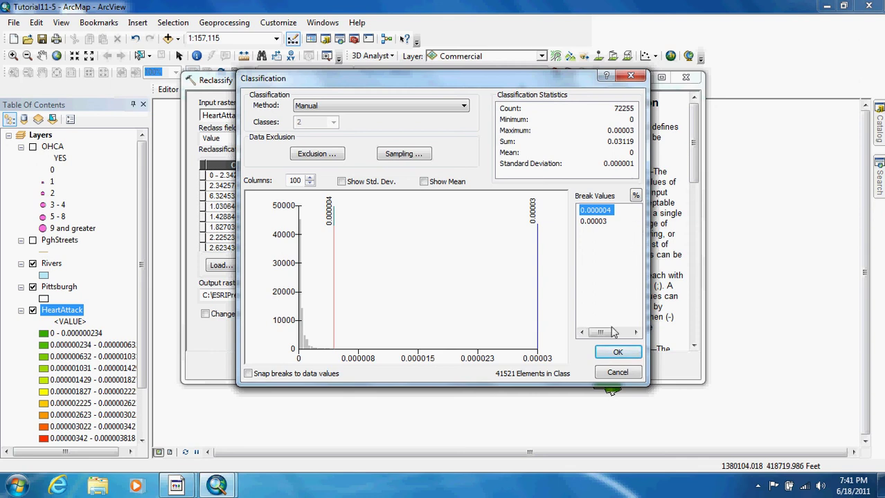
pyautogui.click(616, 352)
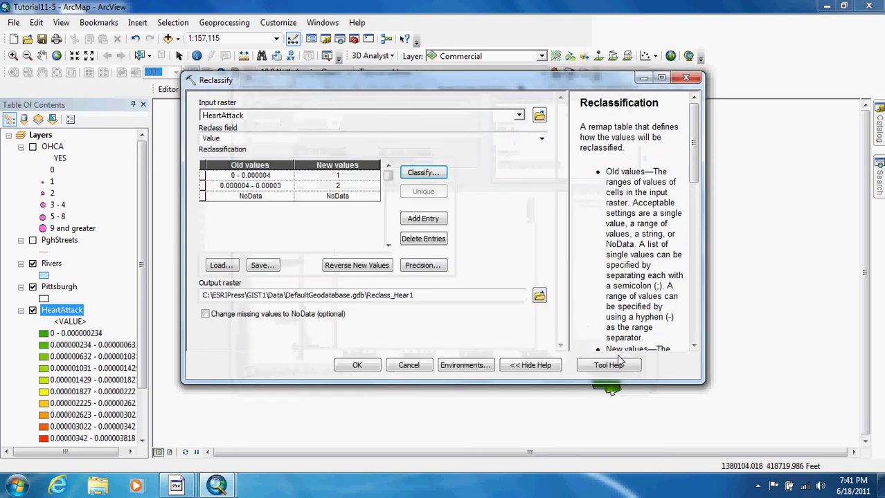
# - Assign new value 0 to the lower density class and 1 to the upper class
pyautogui.click(337, 177)
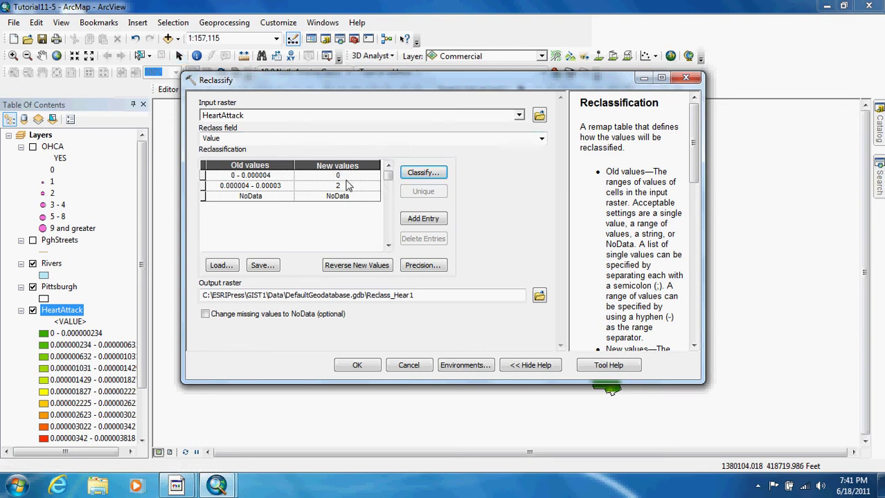
pyautogui.click(344, 187)
pyautogui.doubleClick(335, 186)
# - Name the output raster HAttackQ1 in Chapter11.gdb, enable changing missing values to NoData, and run Reclassify
pyautogui.click(538, 295)
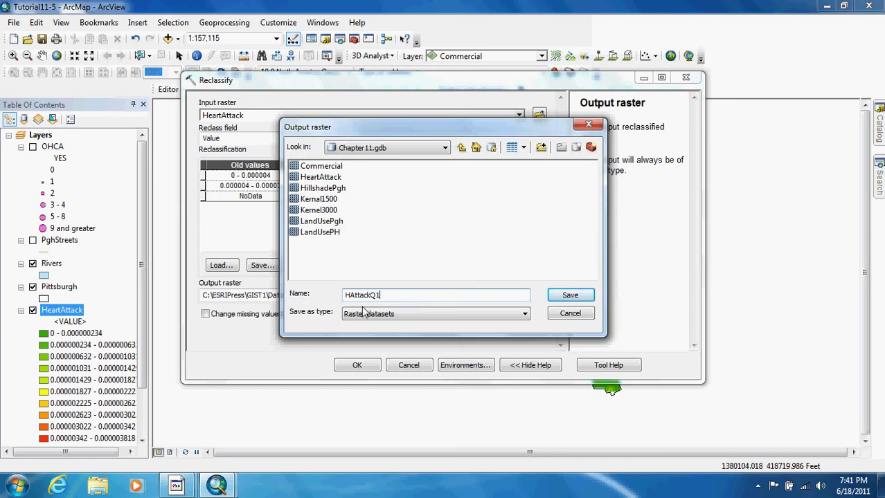
pyautogui.click(586, 298)
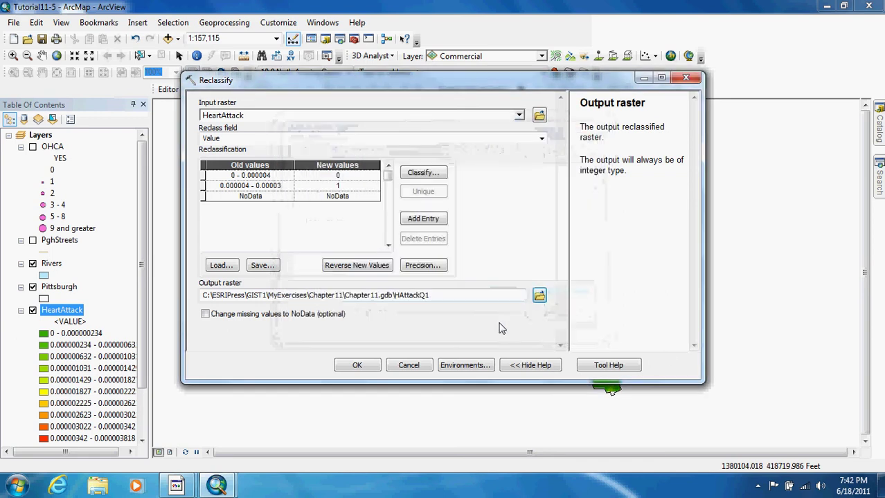
pyautogui.click(204, 315)
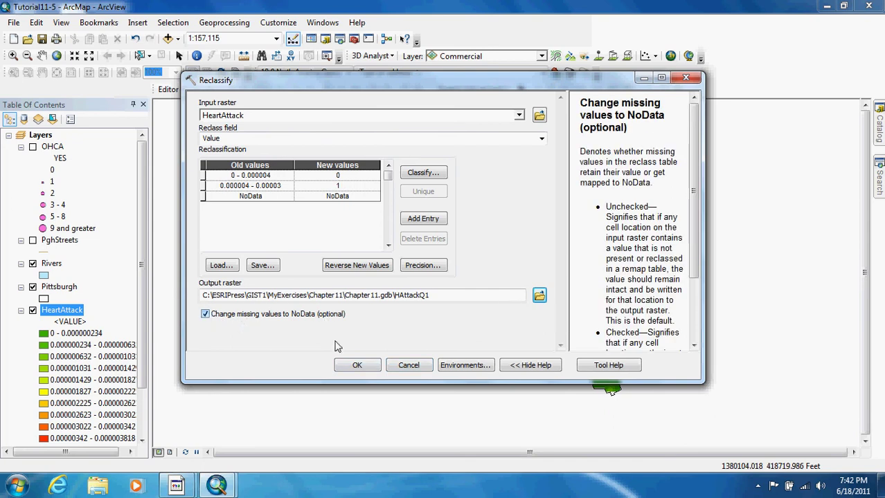
pyautogui.click(357, 365)
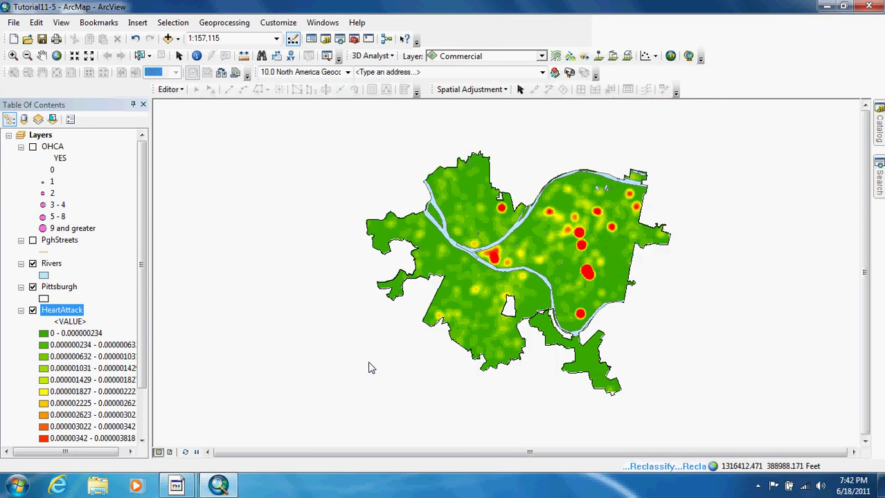
# - Collapse the HeartAttack legend and set value 0 of the HAttackQ1 layer to No Color
pyautogui.click(20, 311)
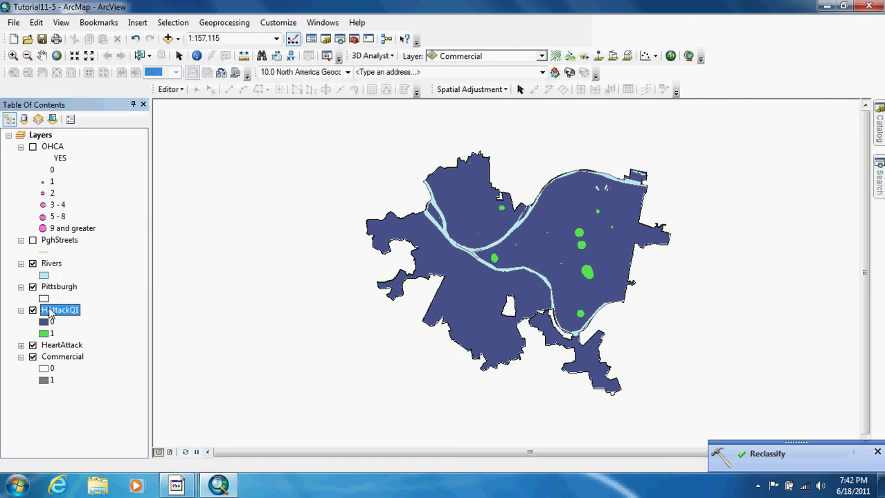
pyautogui.doubleClick(51, 313)
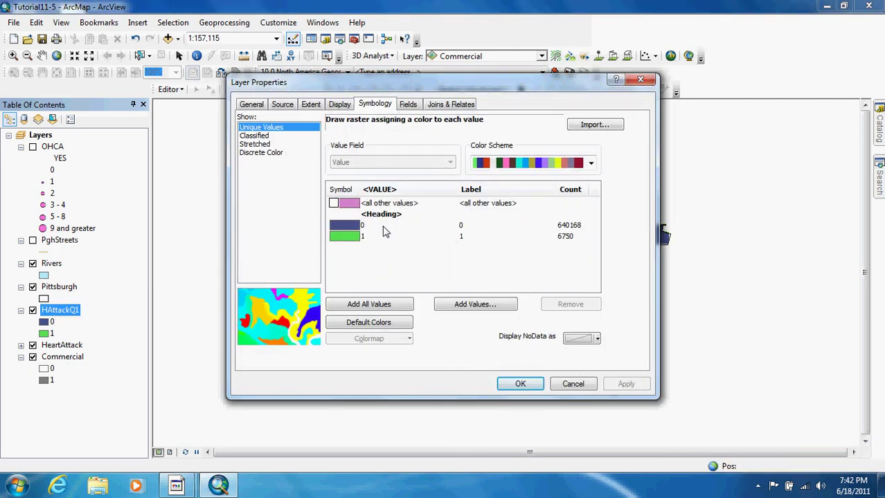
pyautogui.click(347, 229)
pyautogui.click(347, 229)
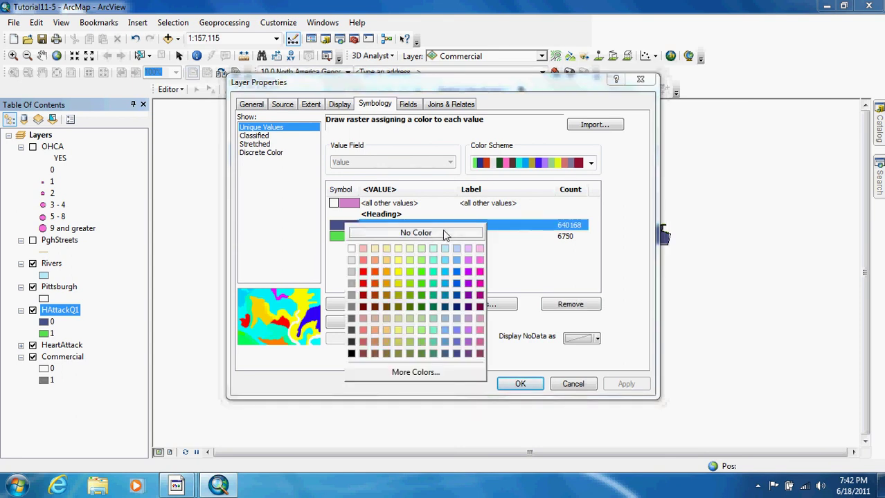
pyautogui.click(446, 234)
# - Color value 1 of the HAttackQ1 layer Dark Navy and accept the symbology
pyautogui.click(350, 240)
pyautogui.click(350, 241)
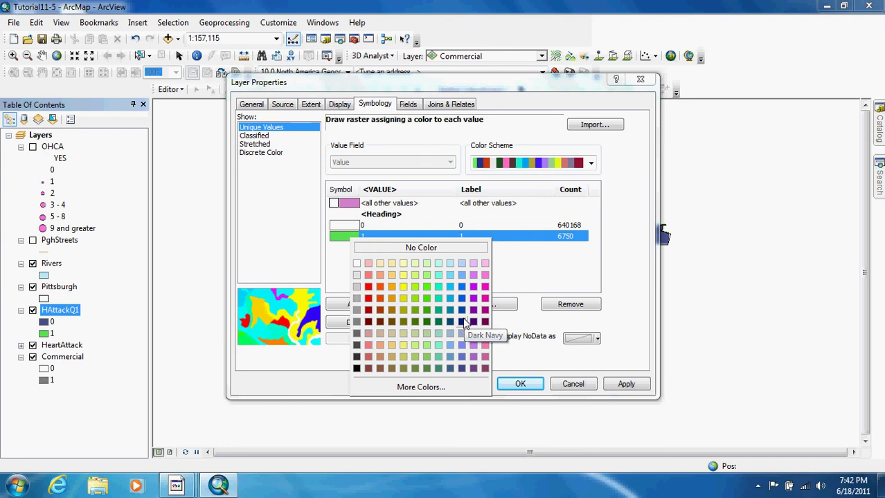
pyautogui.click(472, 322)
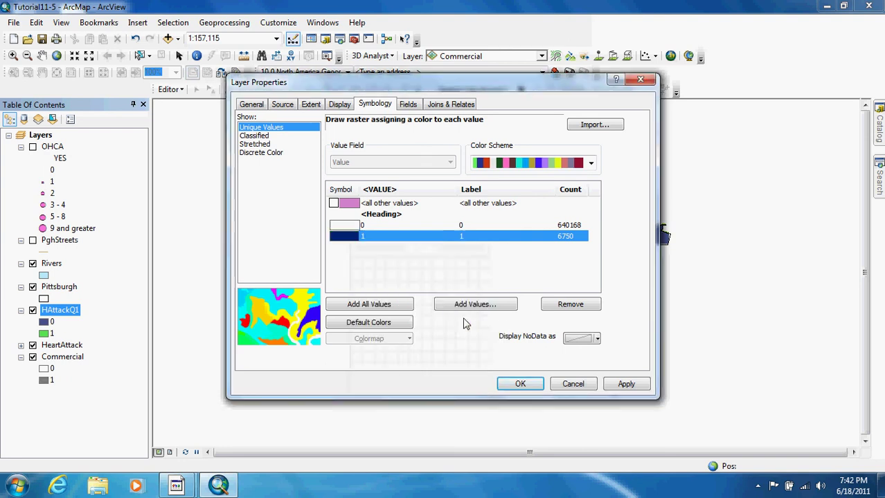
pyautogui.click(523, 386)
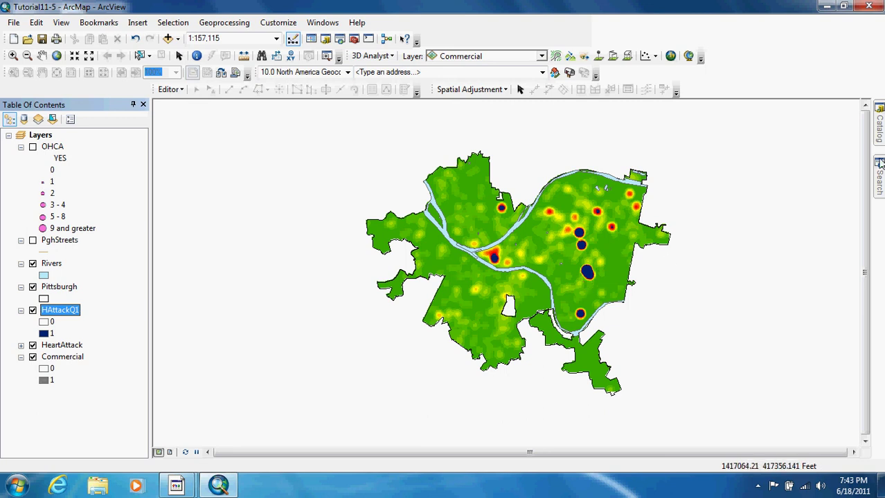
# - Search for "boolean and" and open the Boolean And (Spatial Analyst) tool
pyautogui.click(880, 191)
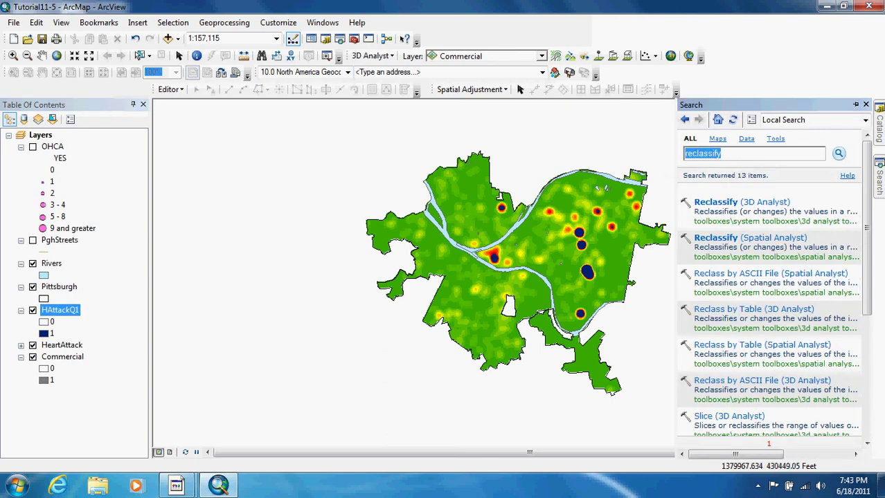
pyautogui.write('boolean and')
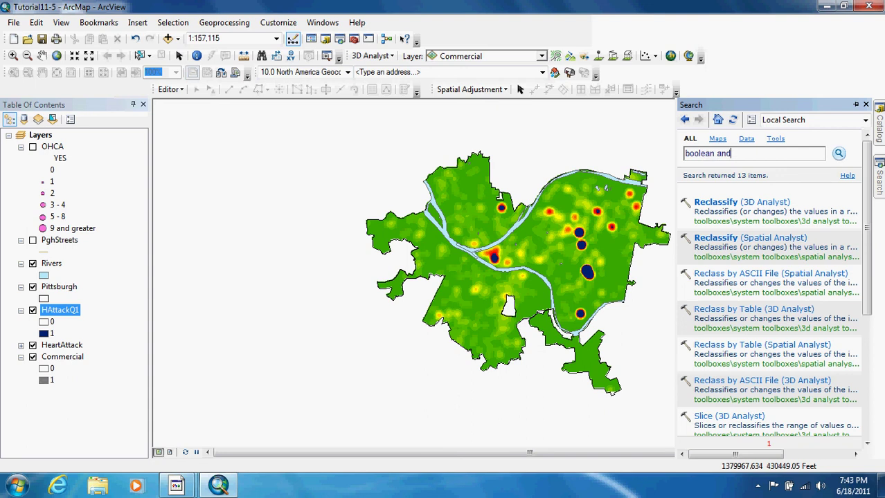
pyautogui.press('Return')
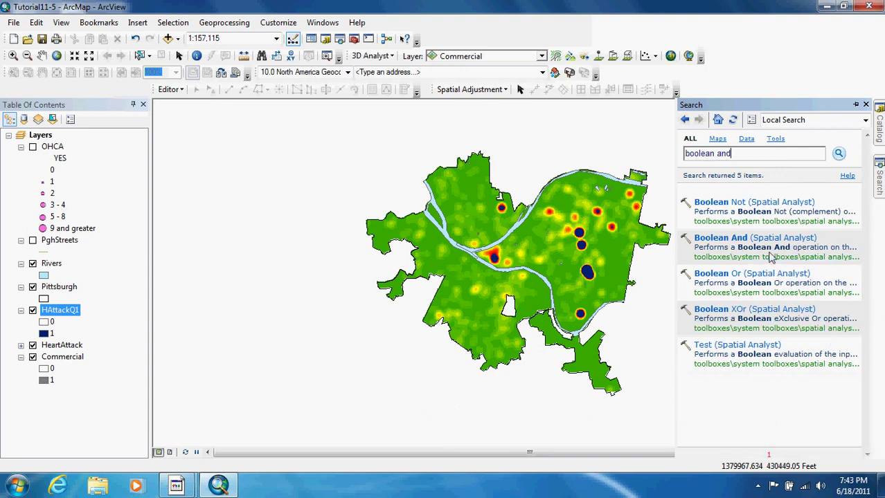
pyautogui.moveTo(761, 244)
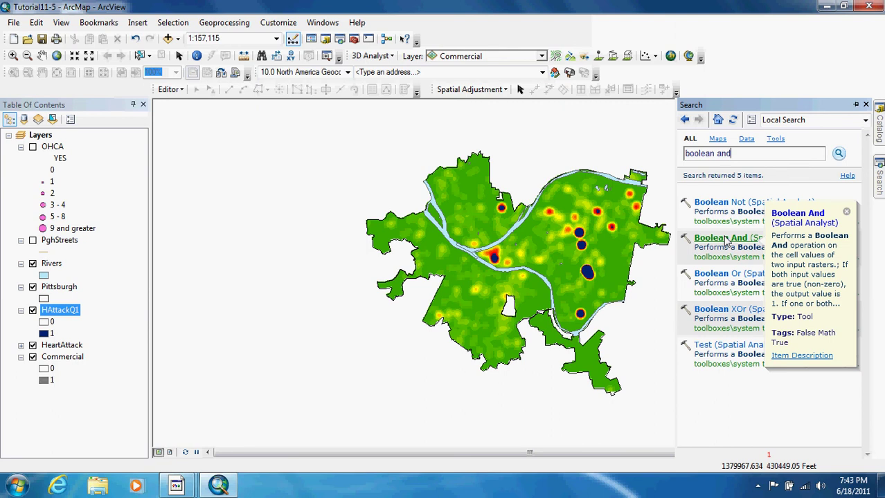
pyautogui.click(725, 239)
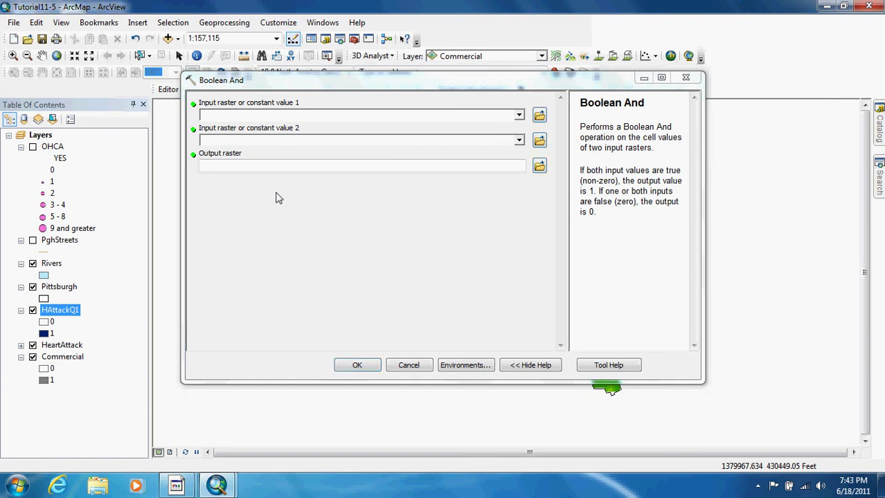
# - Set HAttackQ1 as the first Boolean And input raster and Commercial as the second
pyautogui.click(519, 115)
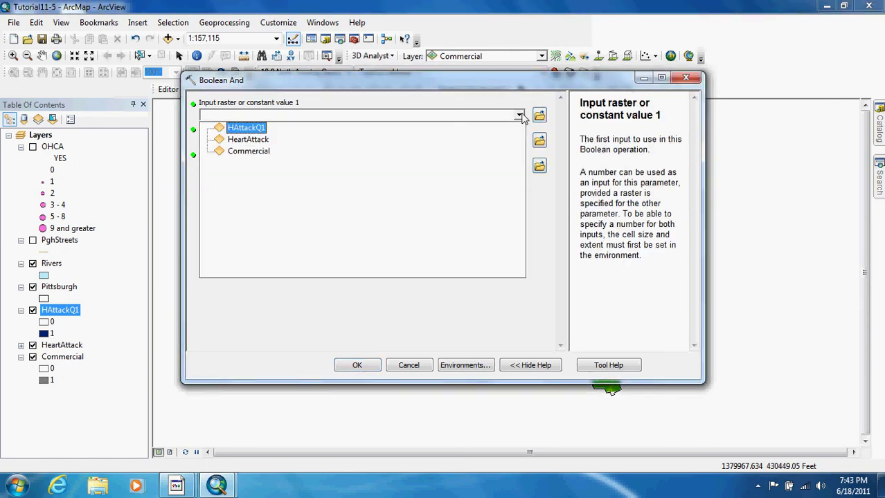
pyautogui.click(246, 128)
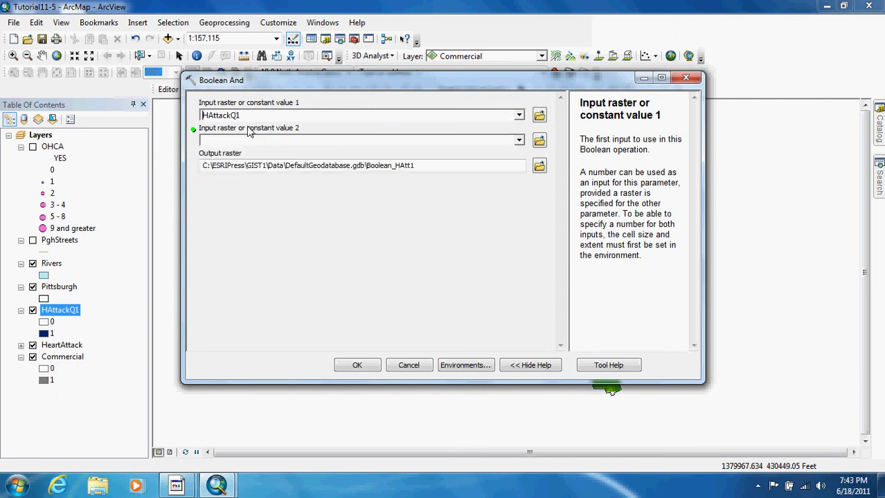
pyautogui.click(518, 141)
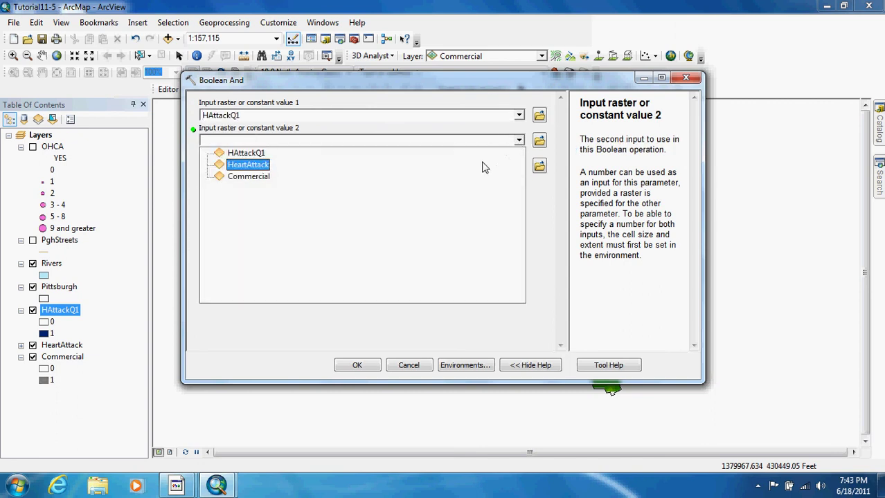
pyautogui.click(252, 179)
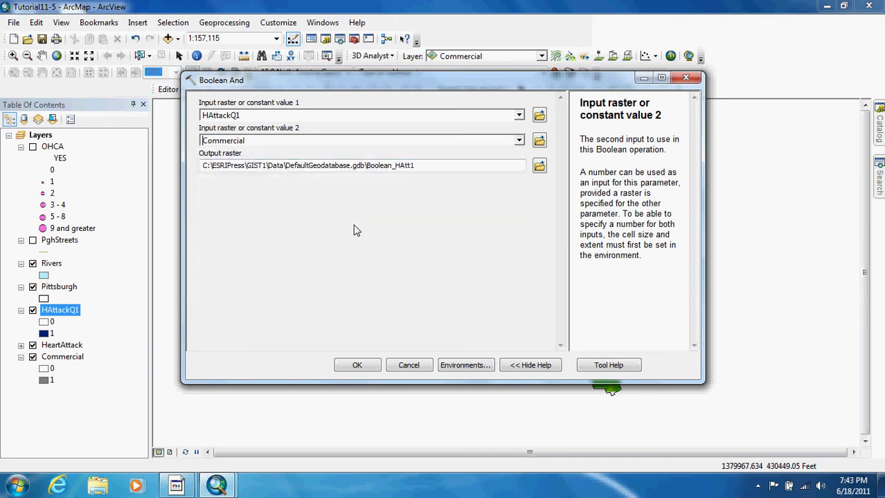
# - Name the output raster HAttackQ2 in Chapter11.gdb and run the Boolean And tool
pyautogui.click(538, 171)
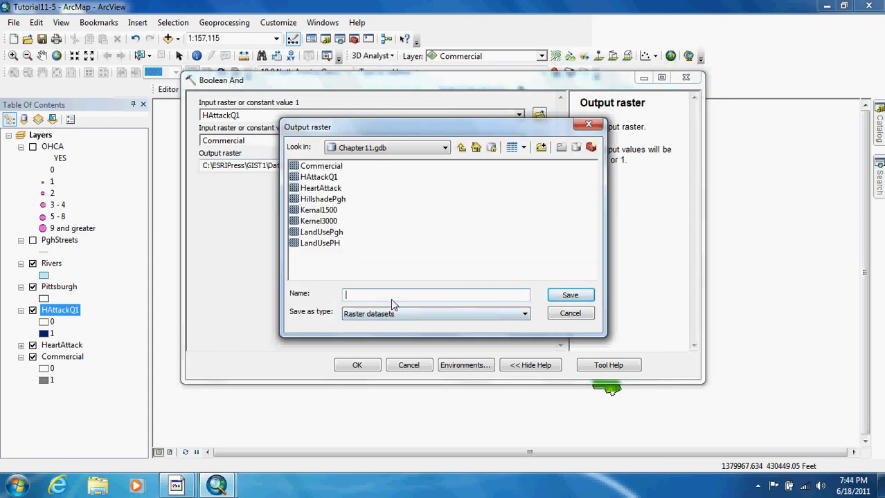
pyautogui.write('HAttackQ2')
pyautogui.click(583, 295)
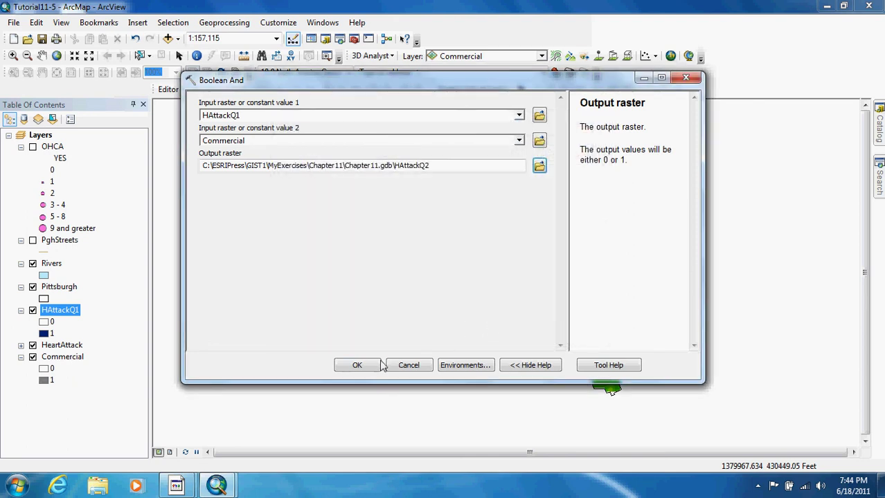
pyautogui.click(360, 367)
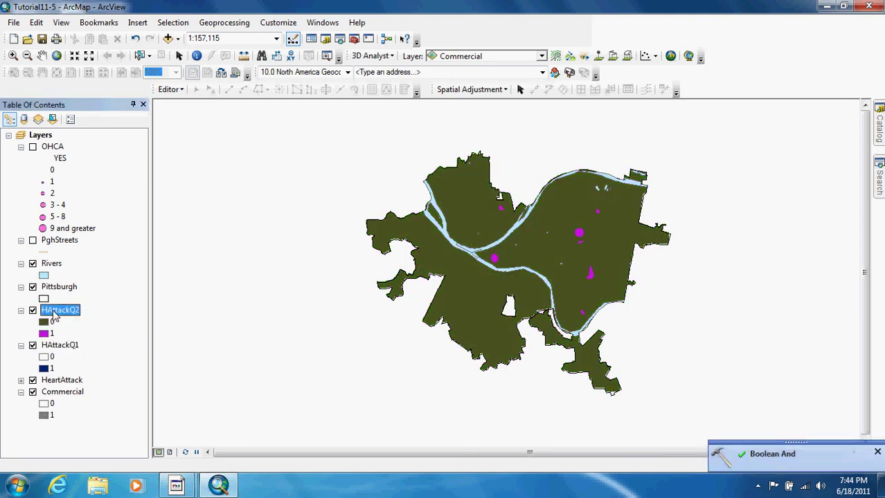
# - Open the HAttackQ2 layer's symbology and set value 0 to No Color
pyautogui.doubleClick(55, 313)
pyautogui.click(346, 227)
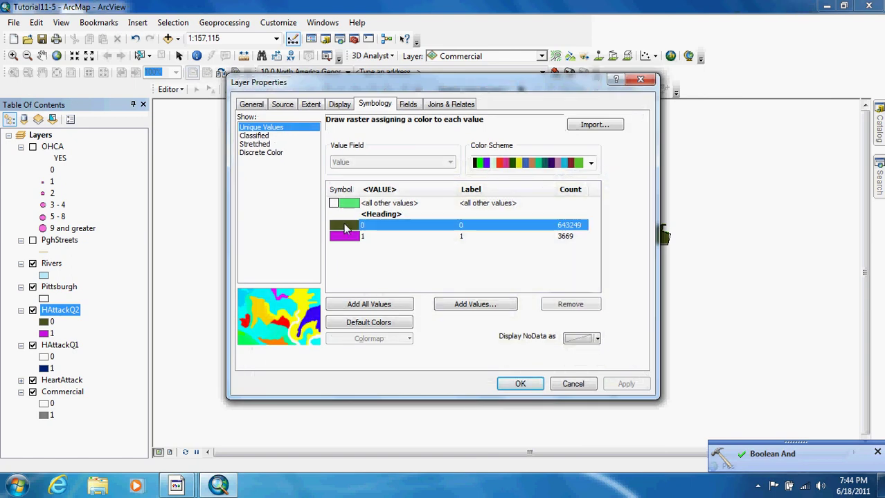
pyautogui.click(346, 227)
pyautogui.click(407, 233)
# - Color value 1 of the HAttackQ2 layer bright turquoise and accept the symbology
pyautogui.click(344, 238)
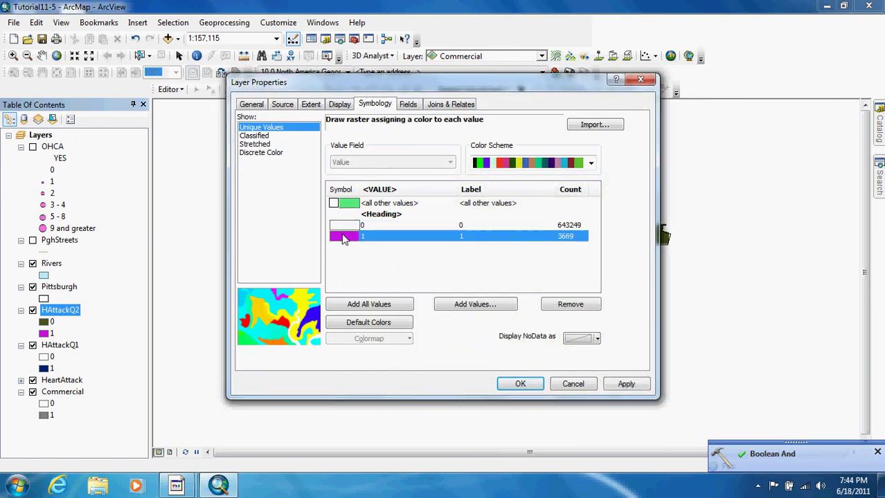
pyautogui.click(344, 238)
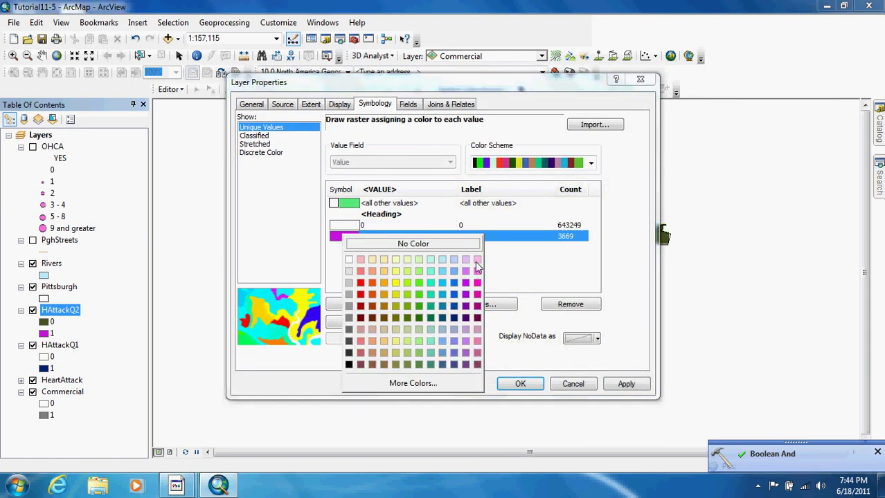
pyautogui.click(429, 288)
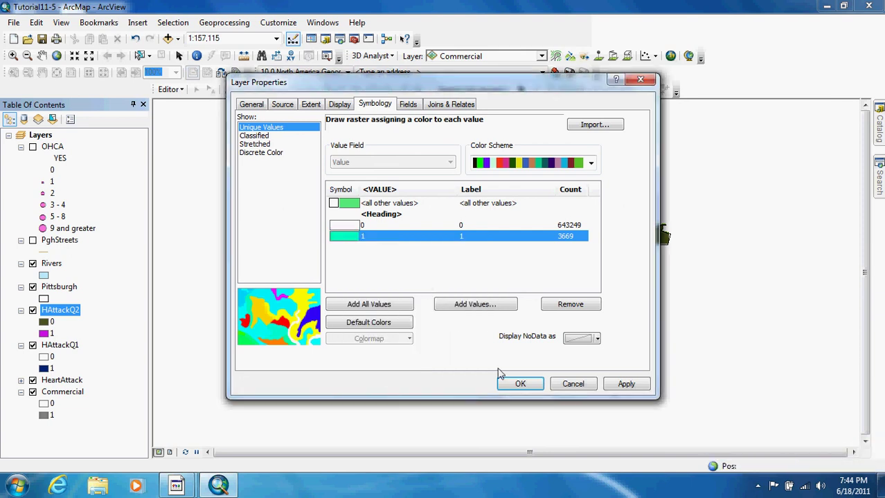
pyautogui.click(517, 385)
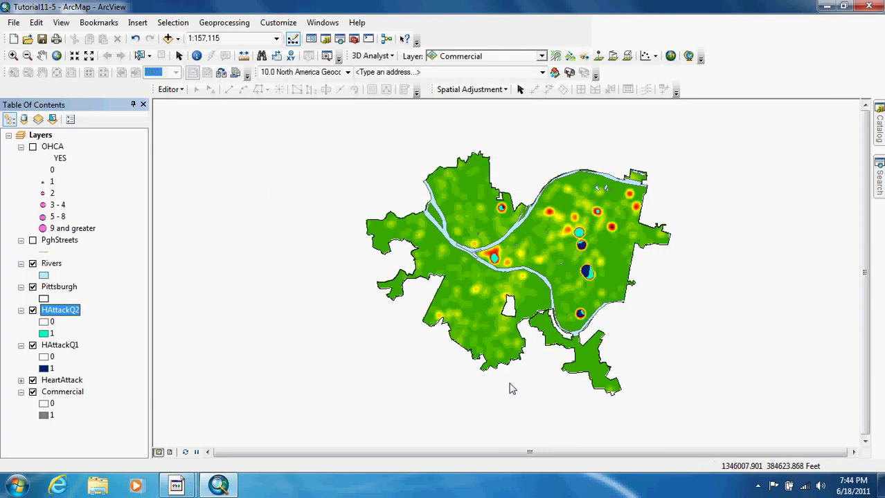